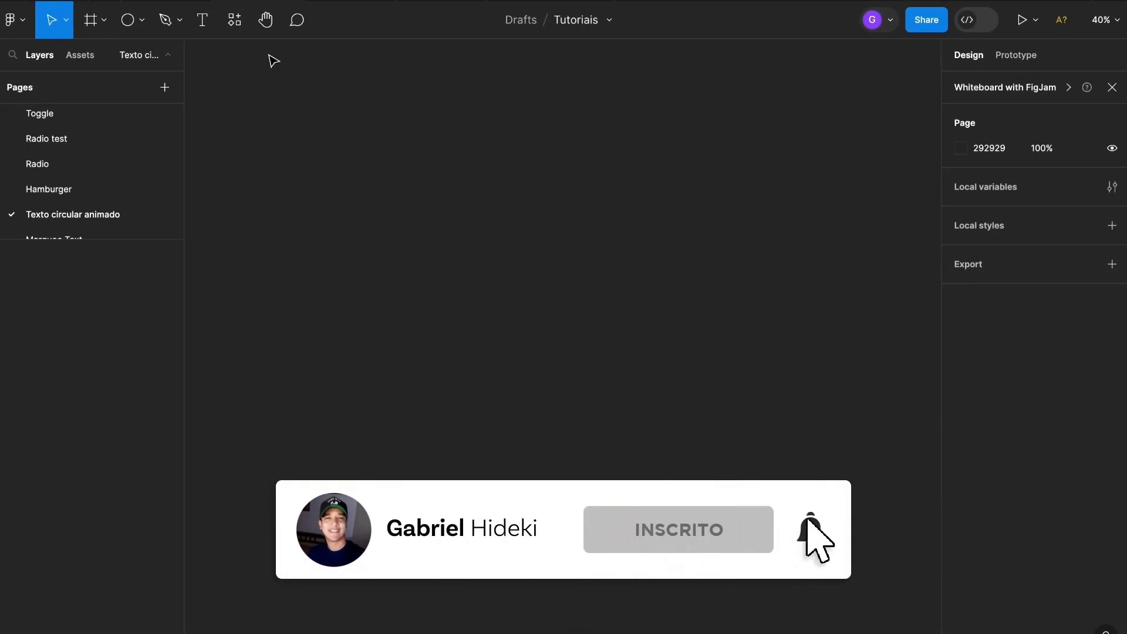
Open the Resources plugins list to find the recently used Circular Text plugin
left_click(234, 19)
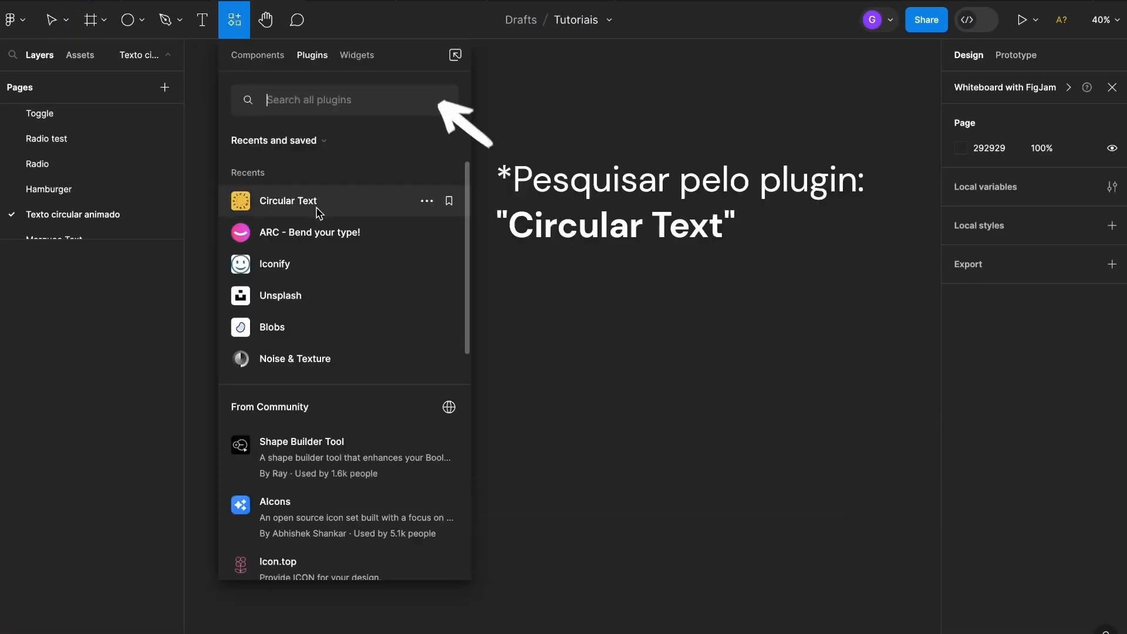
Launch Circular Text and enter the phrase 'TEXTO CIRCULAR ANIMADO COM ⚡ FIGMA ⚡'
left_click(322, 206)
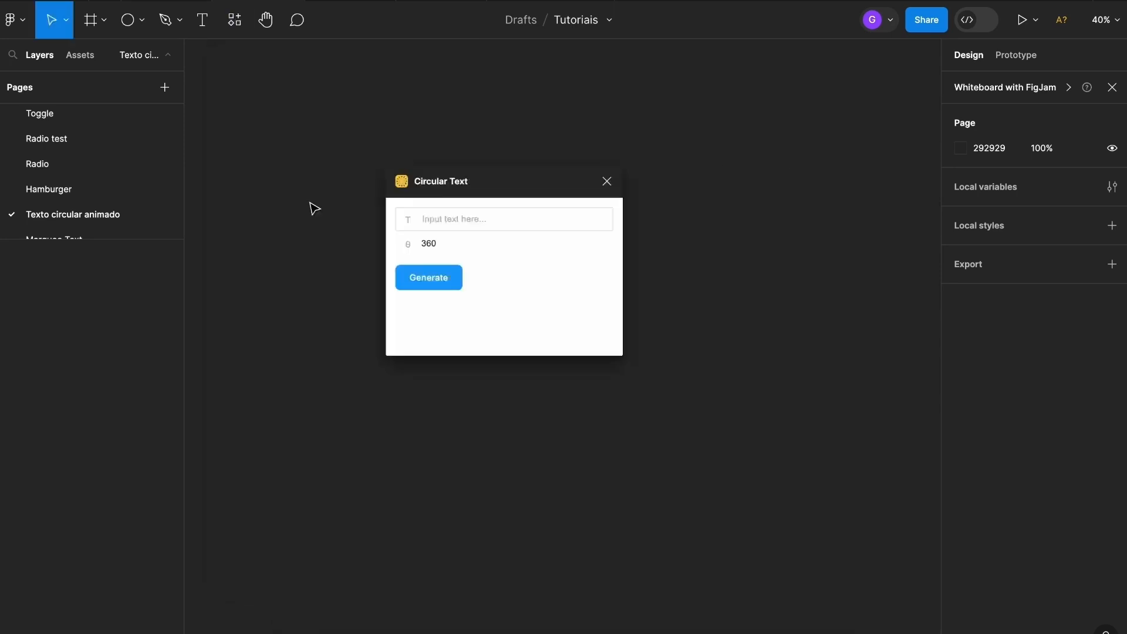
left_click(458, 219)
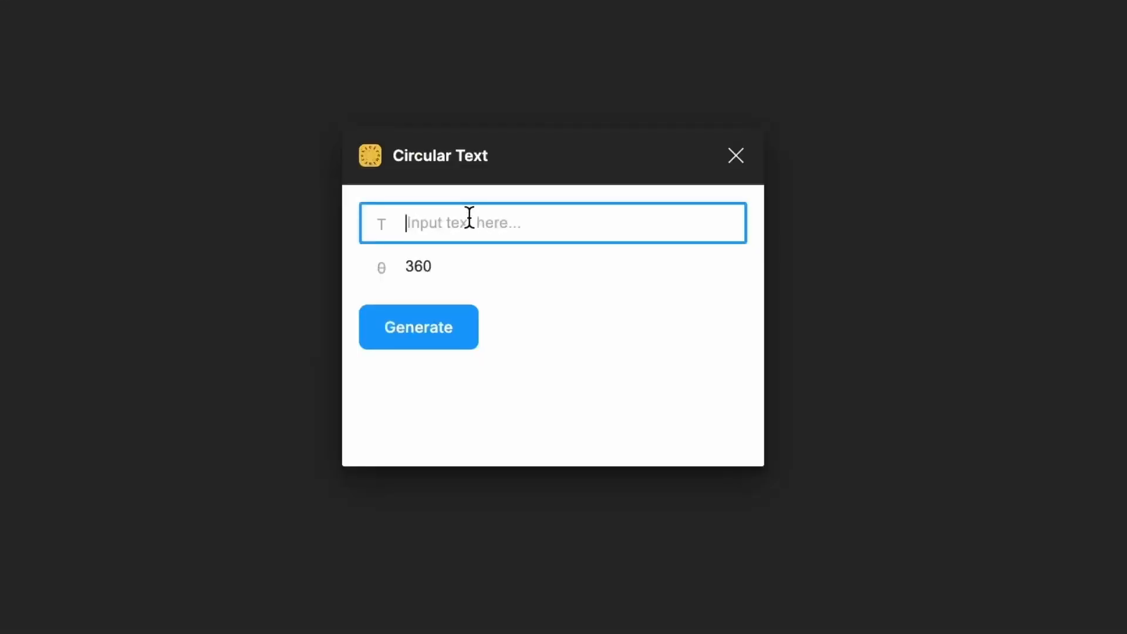
type("tex")
key("BackSpace")
key("BackSpace")
key("BackSpace")
type("TEXTO CIRCULAR ANIMADO")
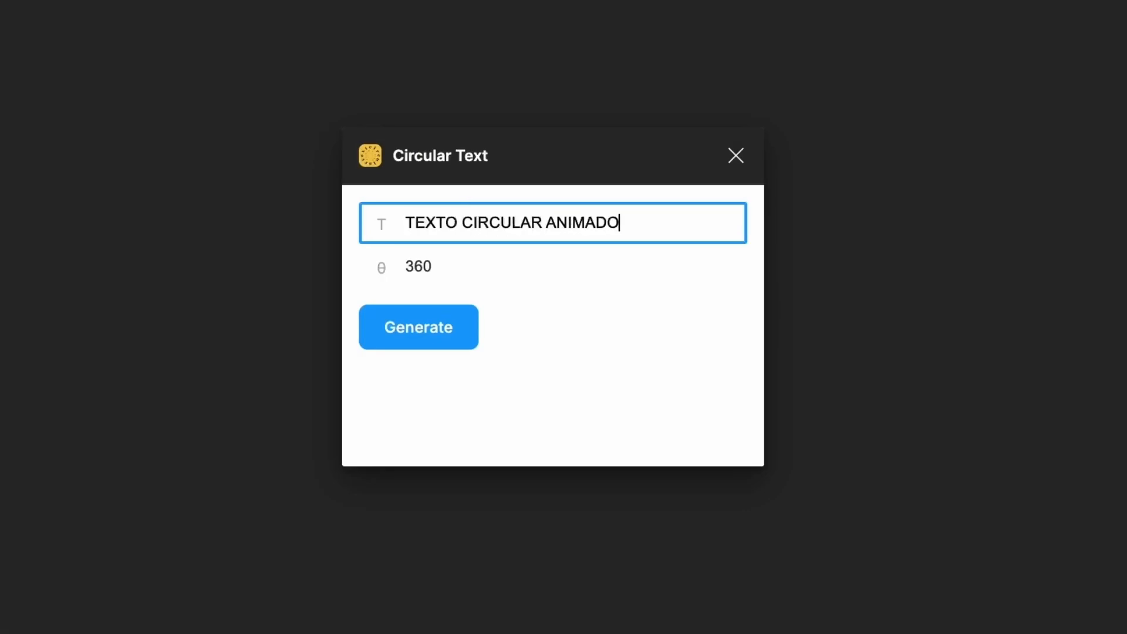
type("⚡")
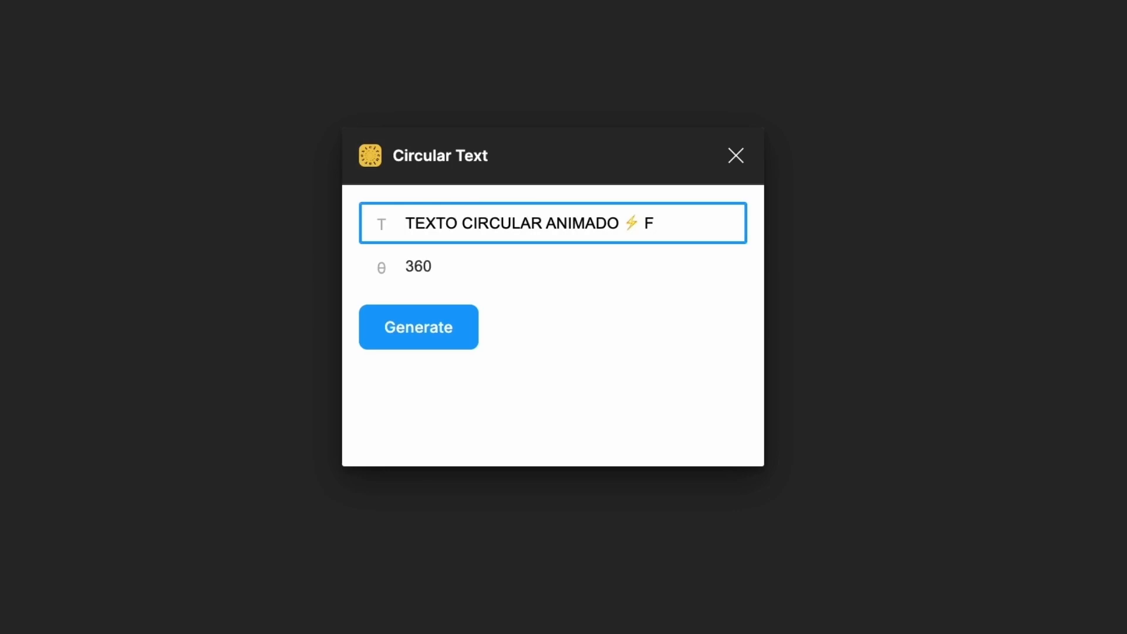
type("COM")
key("Right")
type("FIGMA")
type("⚡")
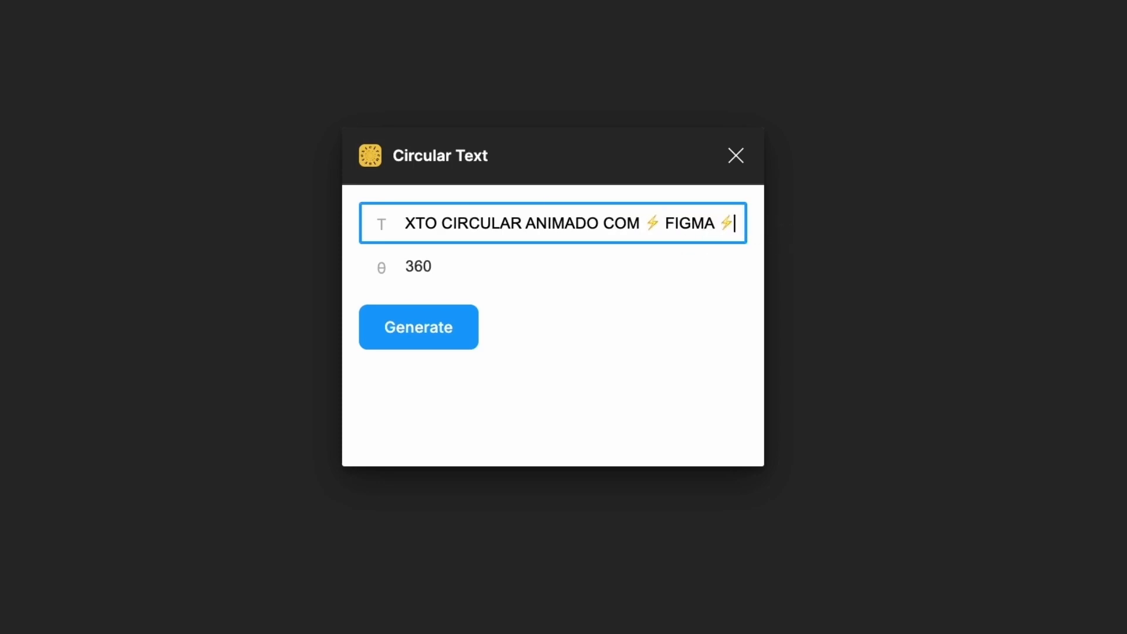
scroll(723, 227, "left", 1)
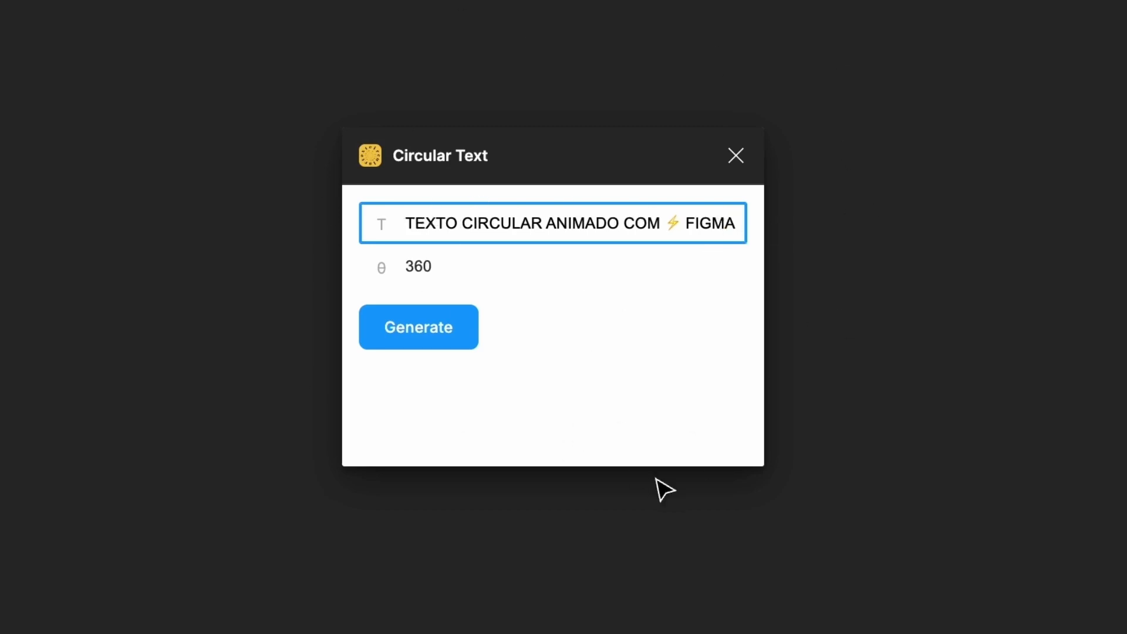
Keep the angle at 360° and generate the circular letters on the canvas
left_click(596, 368)
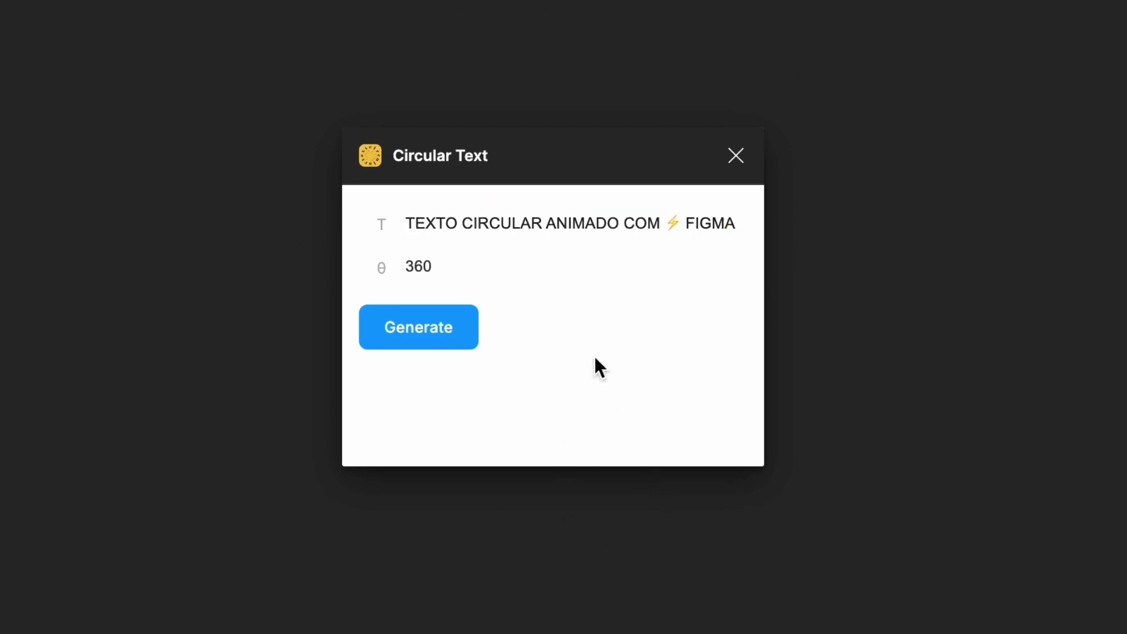
left_click(475, 274)
left_click_drag(424, 271, 383, 273)
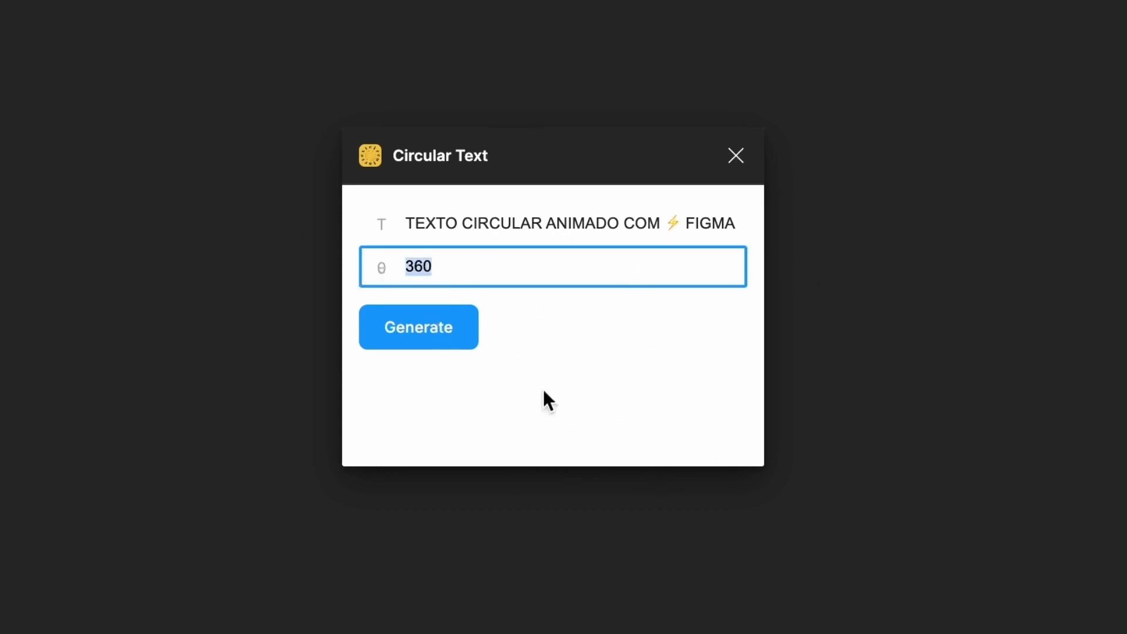
left_click(545, 272)
left_click(445, 330)
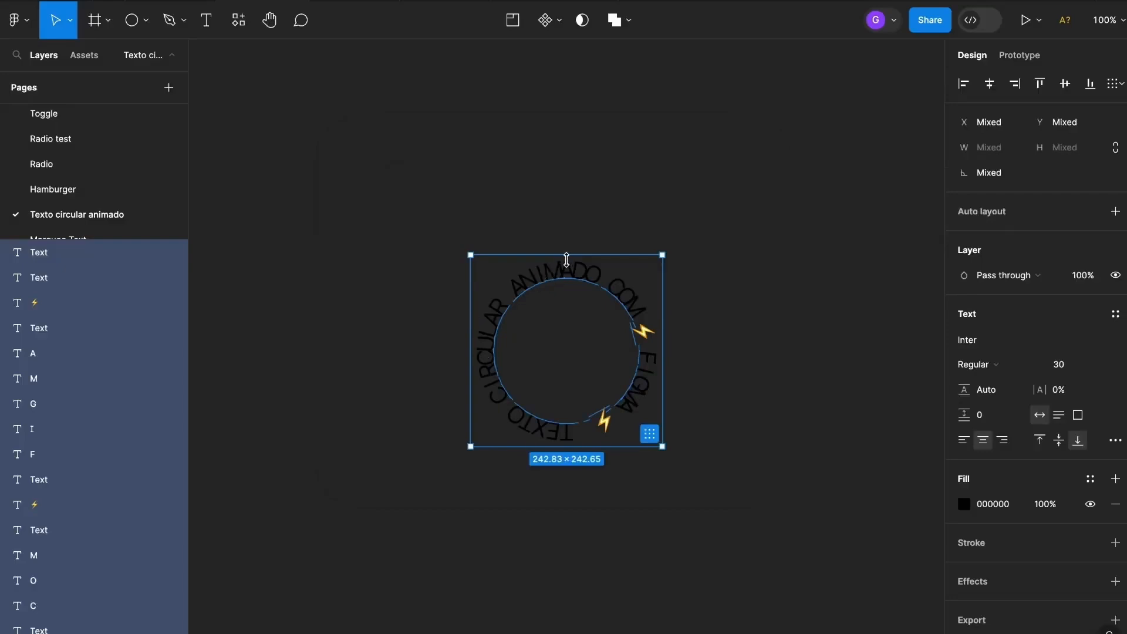
Scale the circular letters up to about 480 × 480 px from a corner
scroll(649, 399, "up", 5)
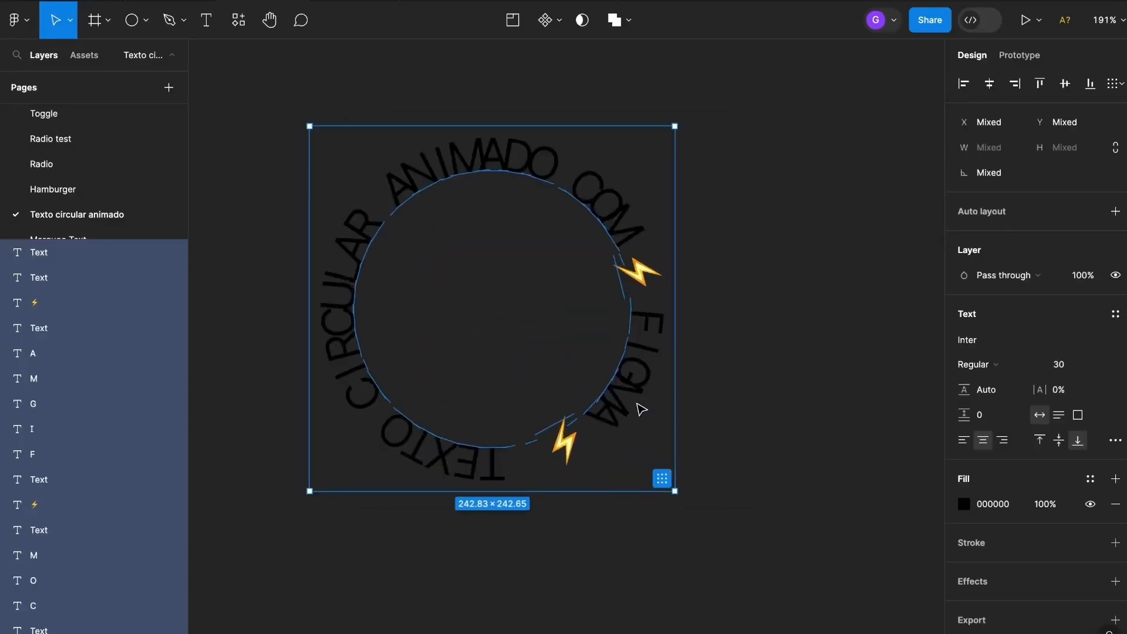
scroll(639, 406, "up", 1)
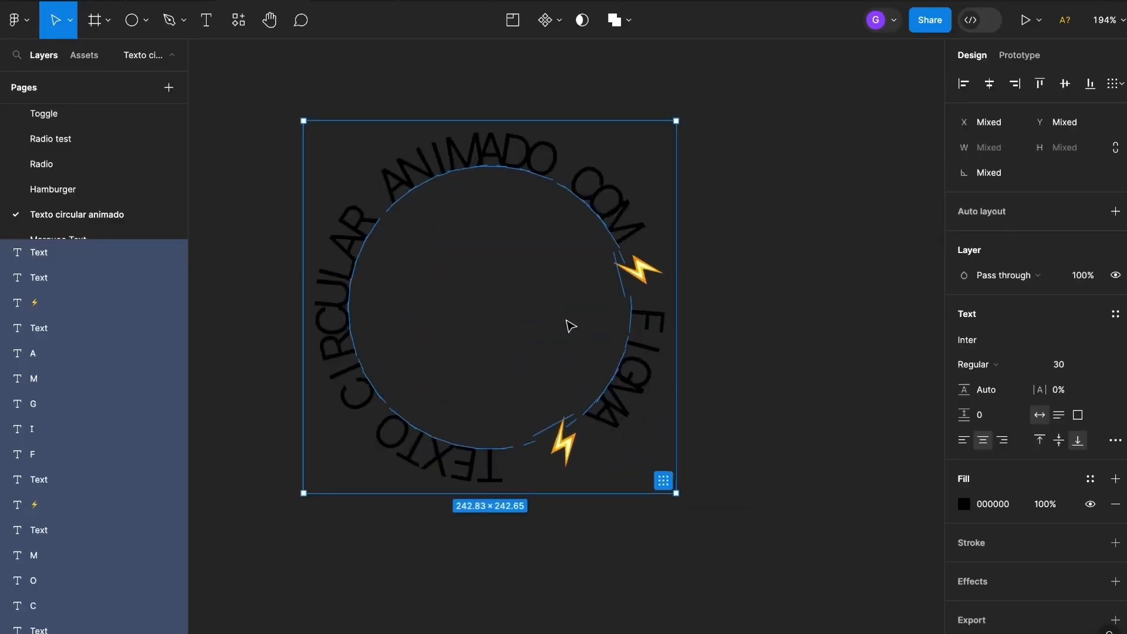
scroll(568, 323, "down", 5)
key("super+z")
left_click_drag(623, 217, 323, 539)
Group all the circular letters into a single layer, Group 1
scroll(817, 138, "up", 4)
scroll(818, 139, "right", 4)
left_click(731, 291)
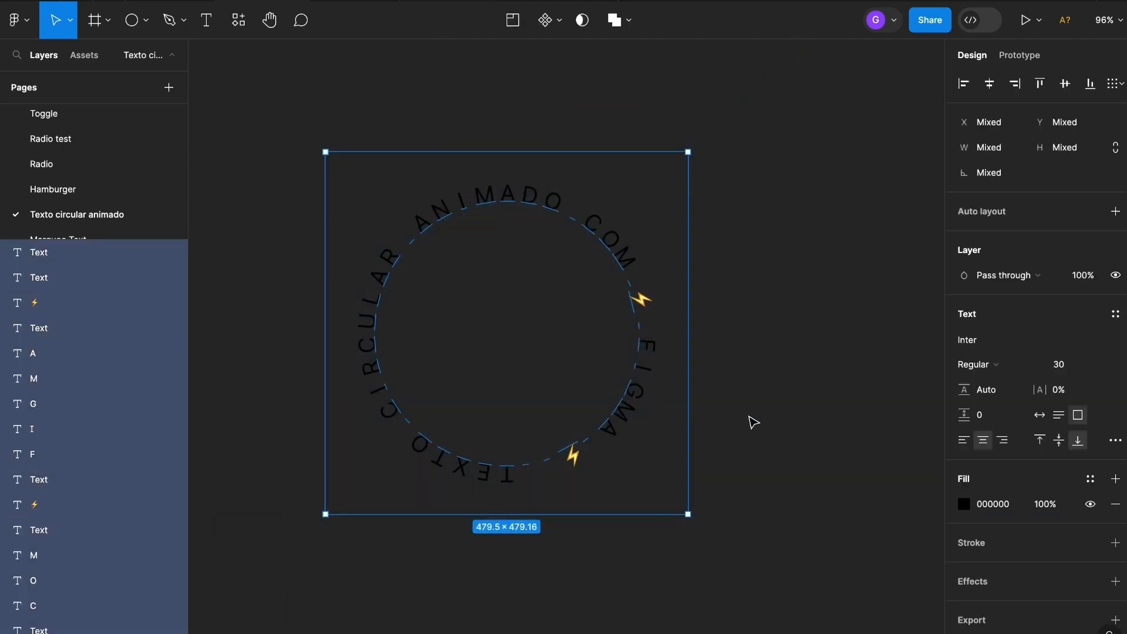
key("super+g")
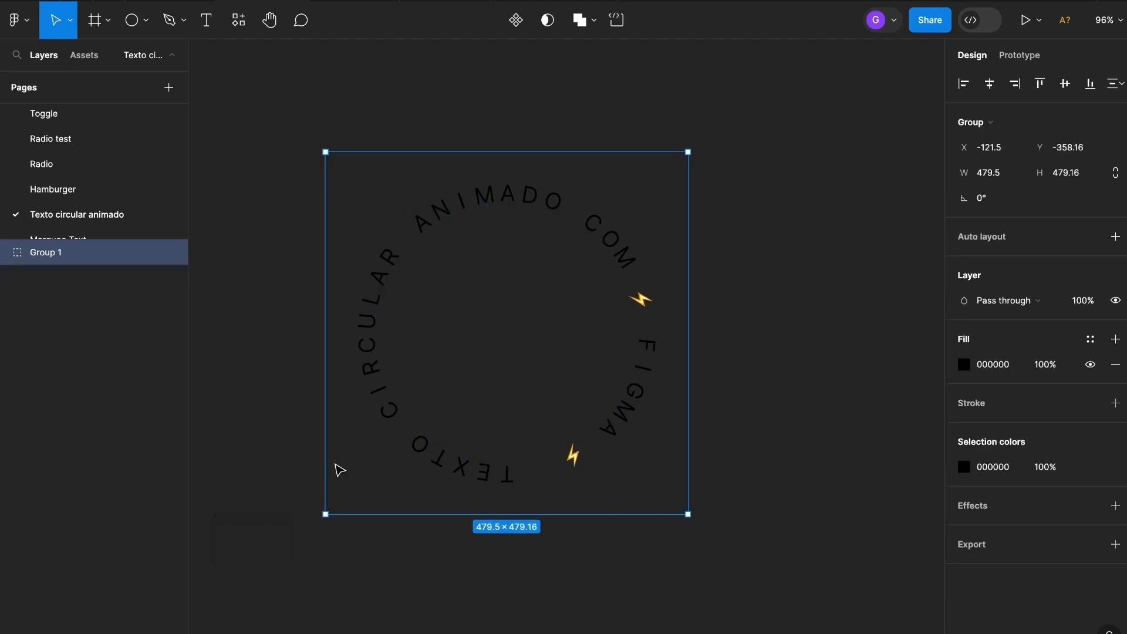
Rename Group 1 to 'TEXTO CIRCULAR'
double_click(53, 253)
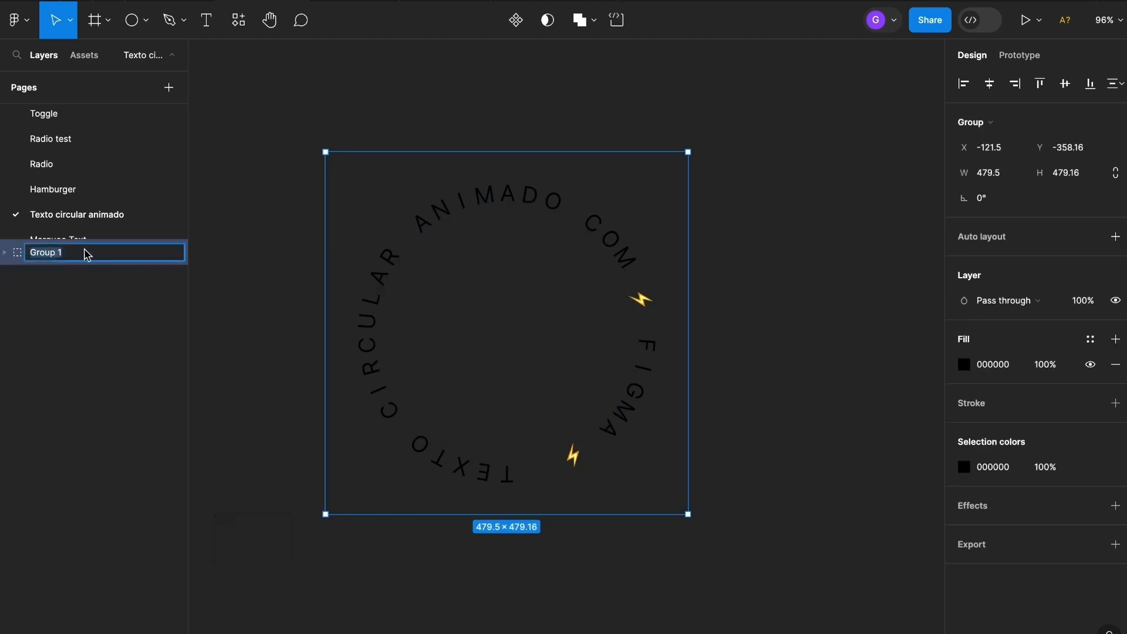
type("TEXTO CIRCULAR")
key("Return")
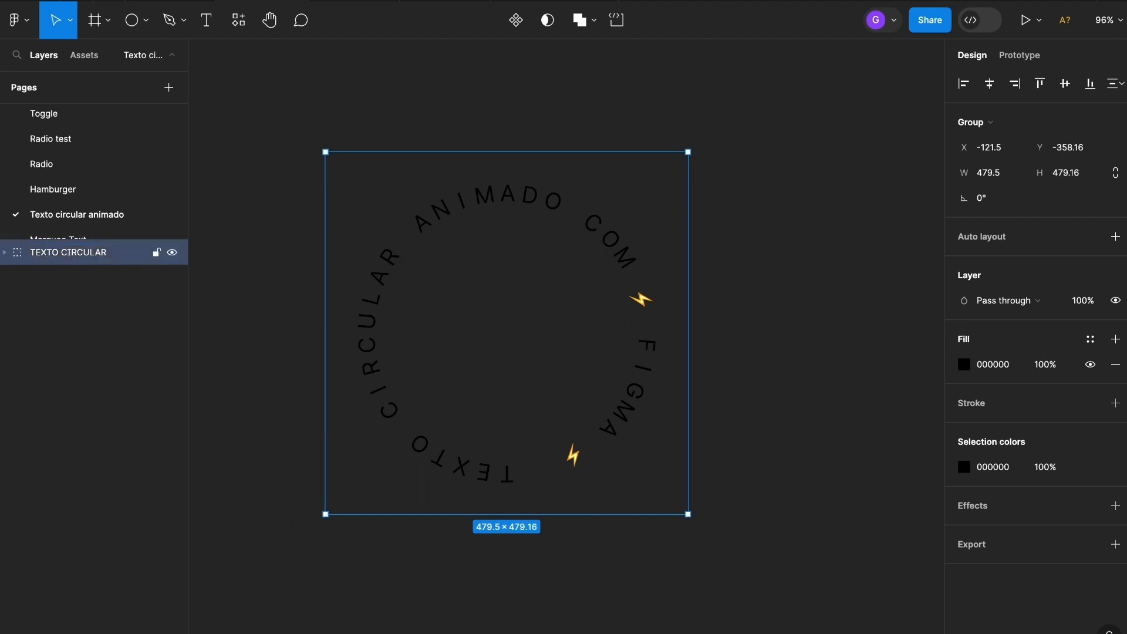
Wrap the TEXTO CIRCULAR group in a frame and name it '1'
right_click(498, 206)
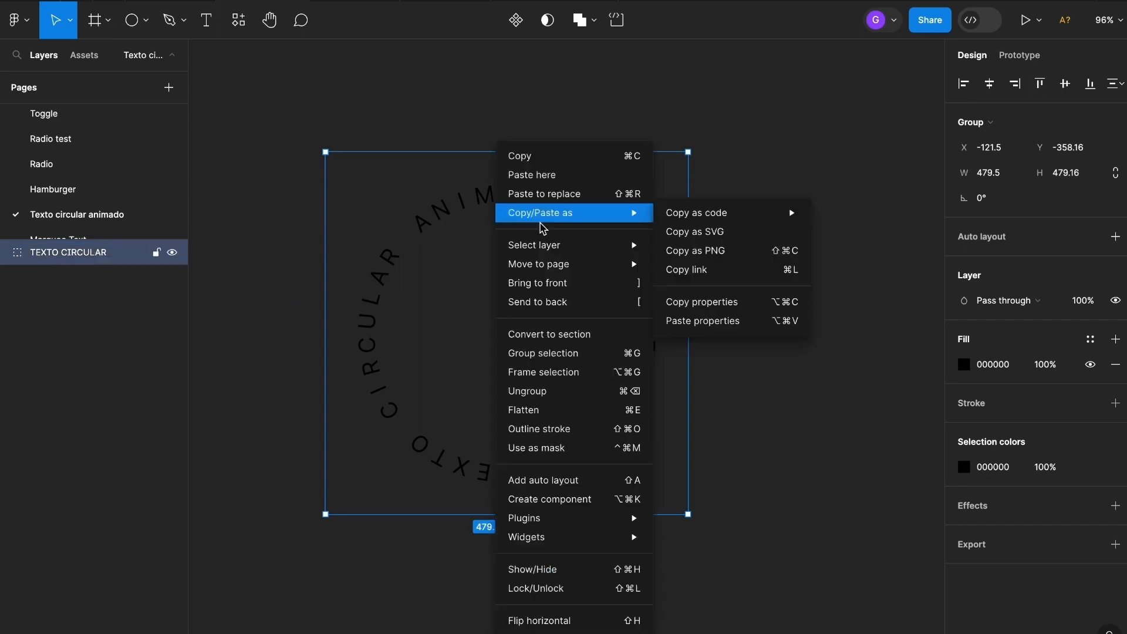
left_click(576, 379)
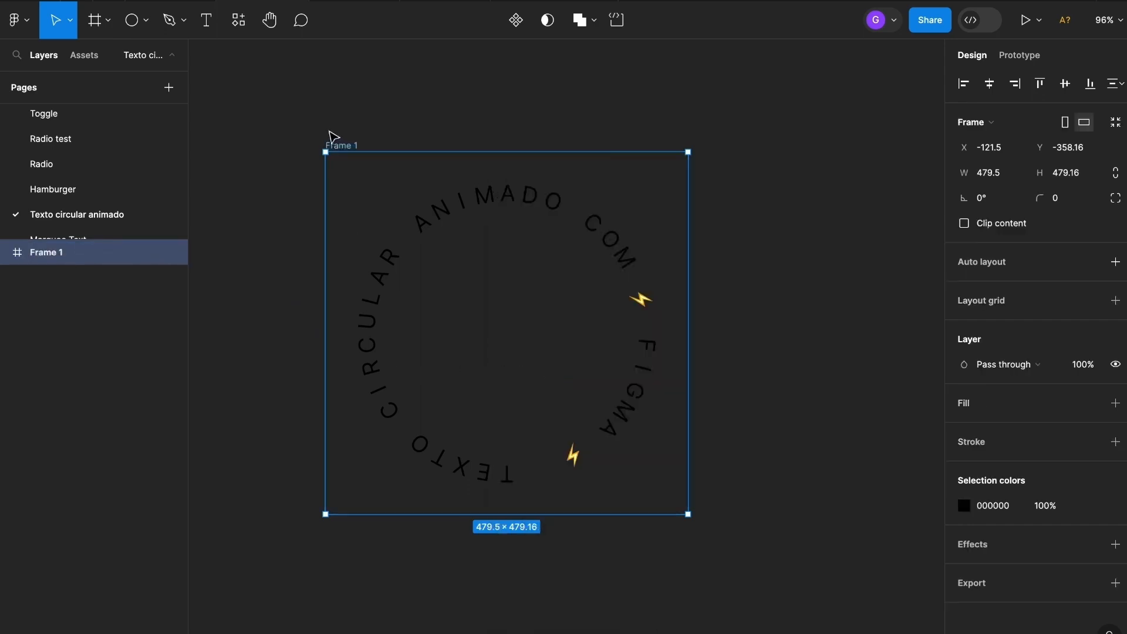
double_click(351, 146)
type("1")
key("Return")
key("Escape")
scroll(727, 171, "down", 2)
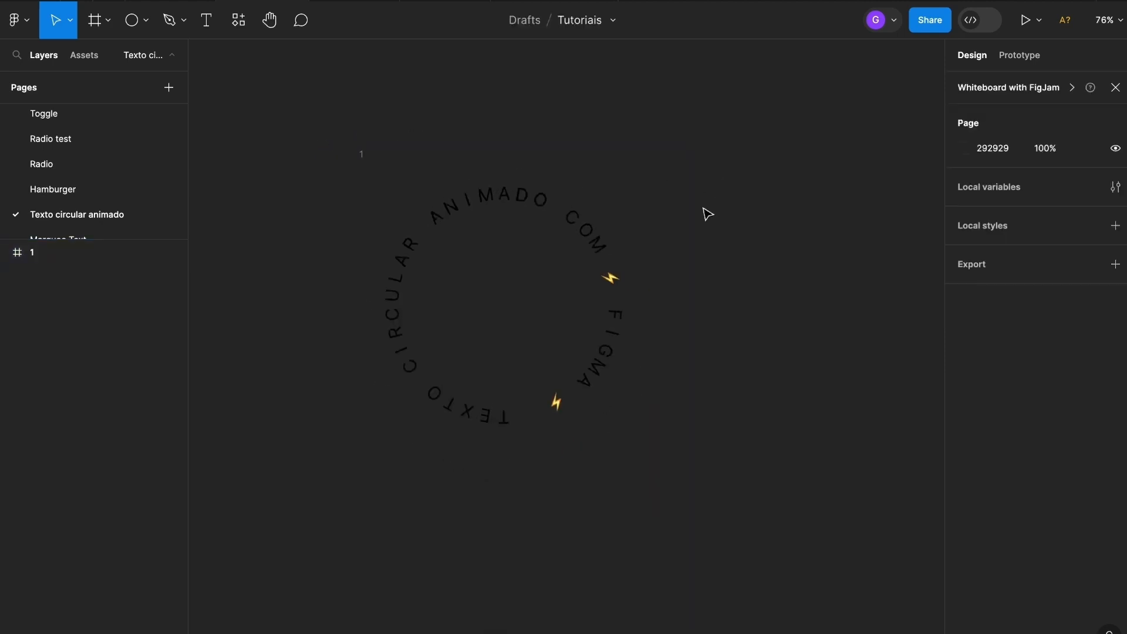
Turn frame 1 into a component and add a second variant, giving Default and Variant2
left_click(486, 192)
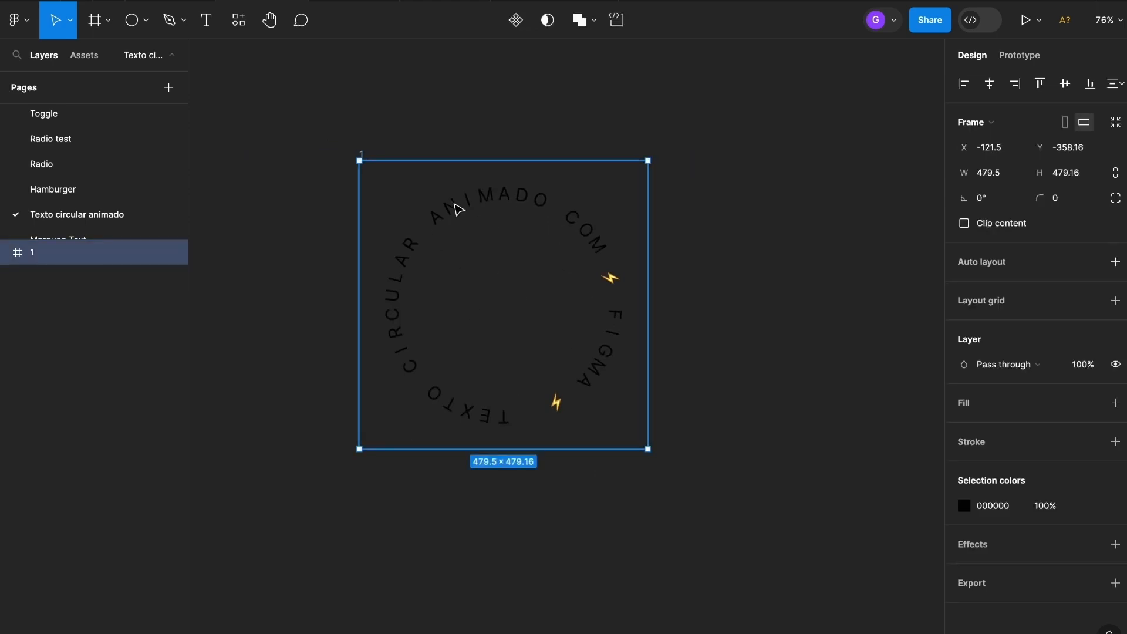
left_click(517, 21)
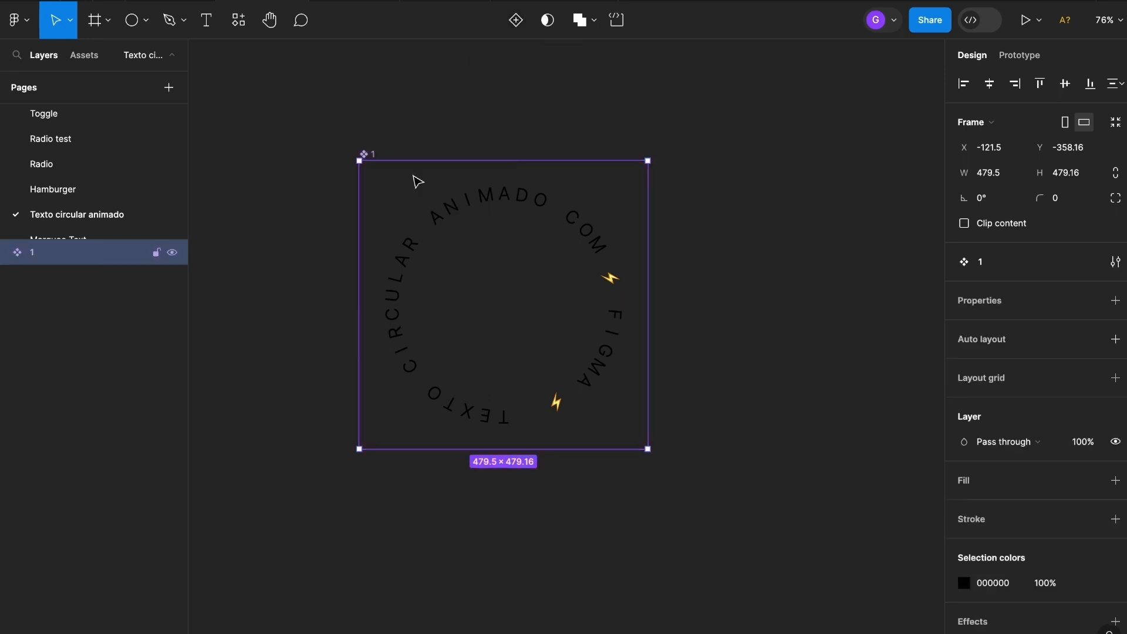
left_click(520, 26)
scroll(546, 146, "down", 5)
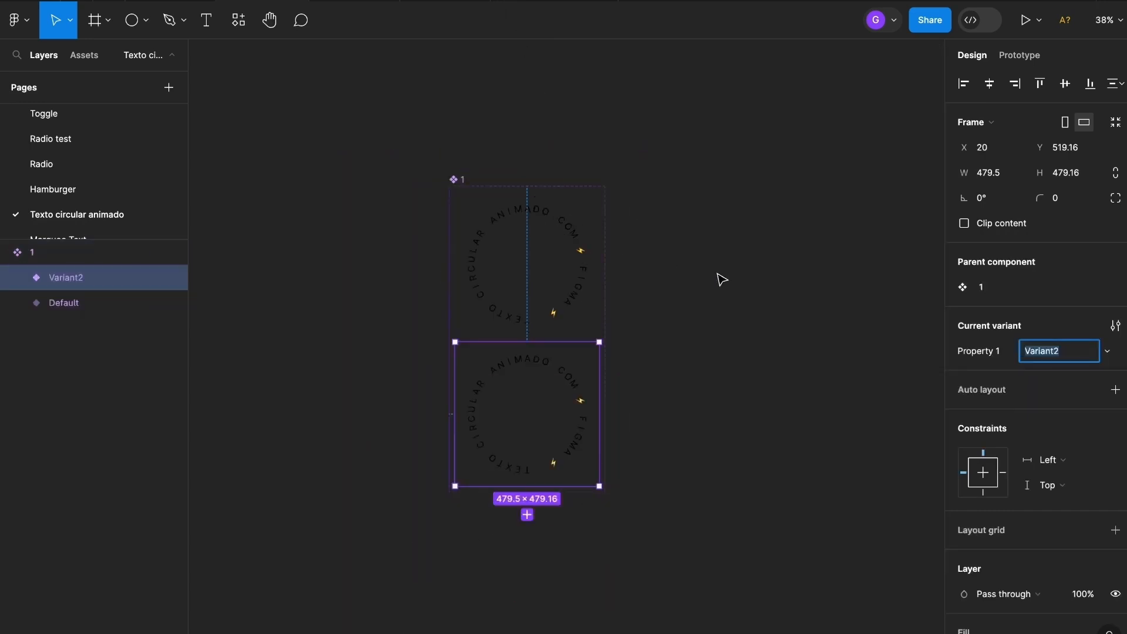
left_click(704, 330)
left_click_drag(692, 333, 651, 262)
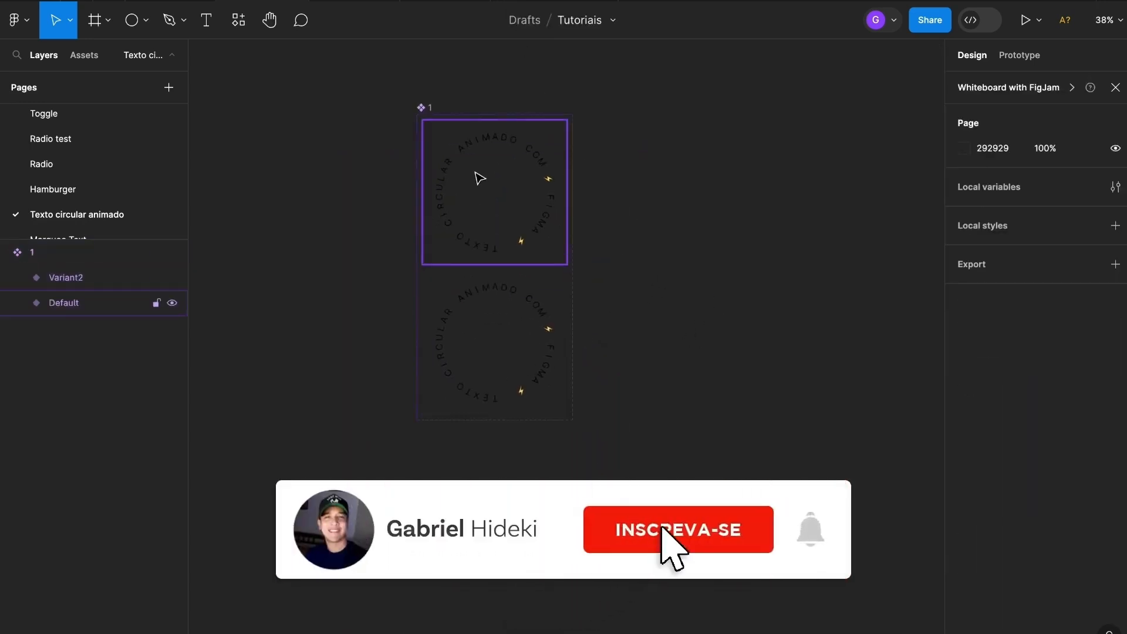
left_click(424, 108)
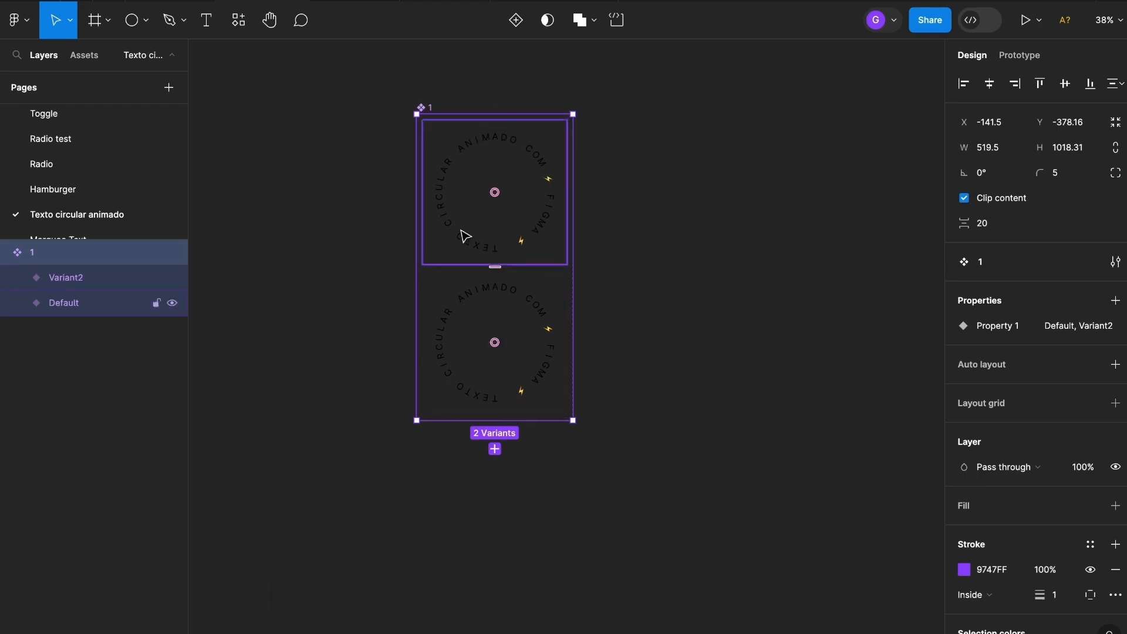
Add Variant3 and Variant4 below Variant2 in the component set
left_click(528, 305)
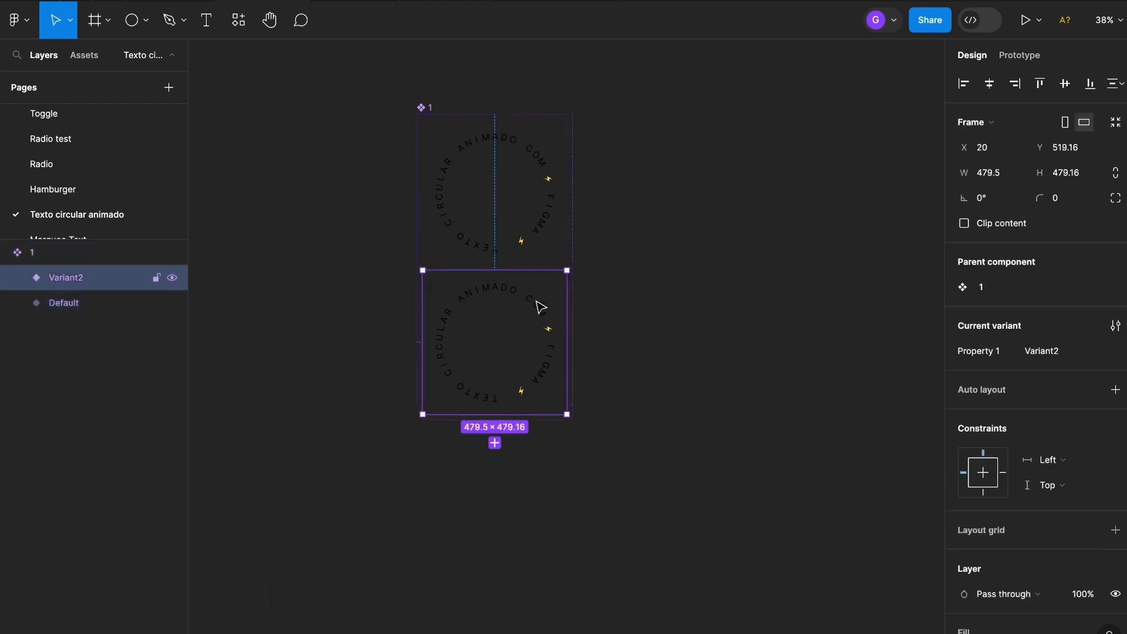
left_click(495, 444)
left_click(495, 594)
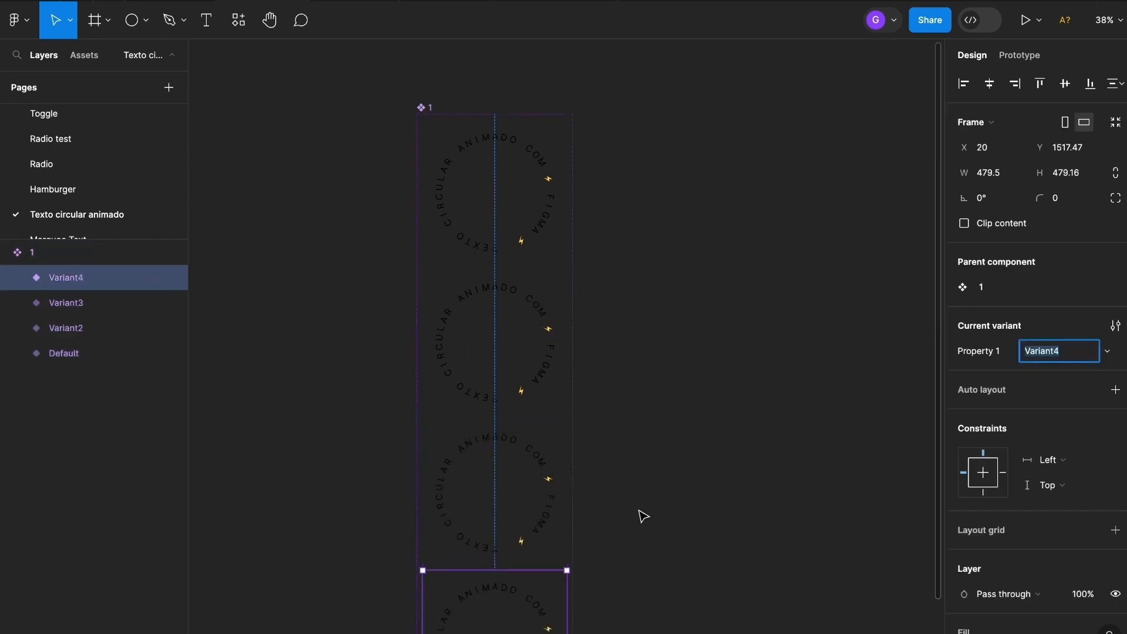
left_click(640, 512)
scroll(564, 461, "down", 1)
left_click_drag(670, 486, 667, 428)
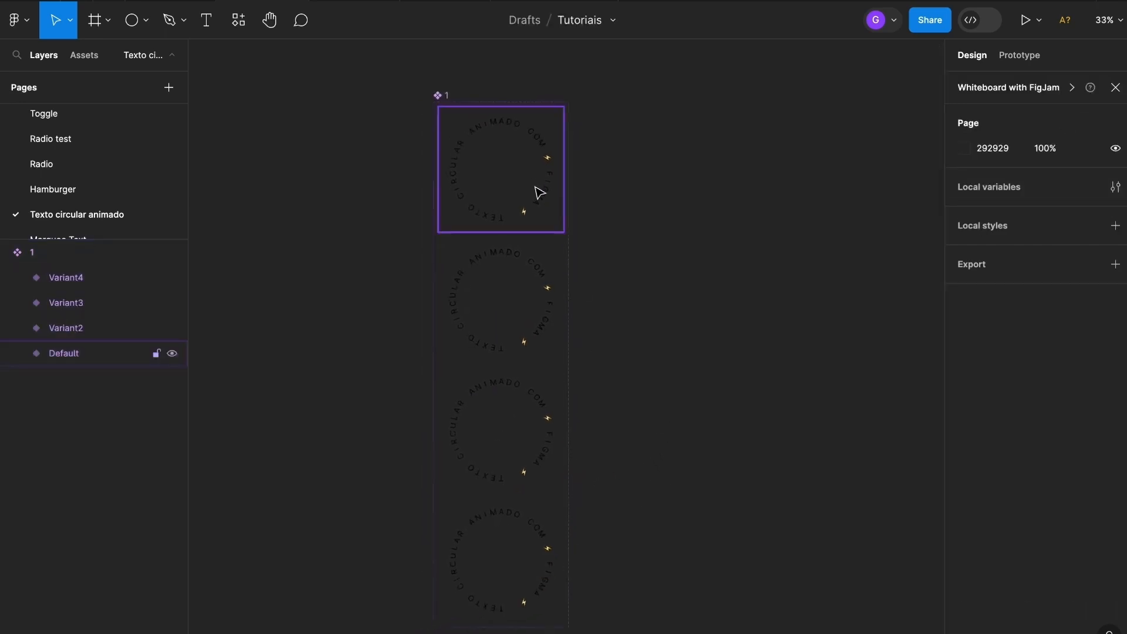
scroll(601, 276, "up", 2)
left_click_drag(601, 272, 666, 309)
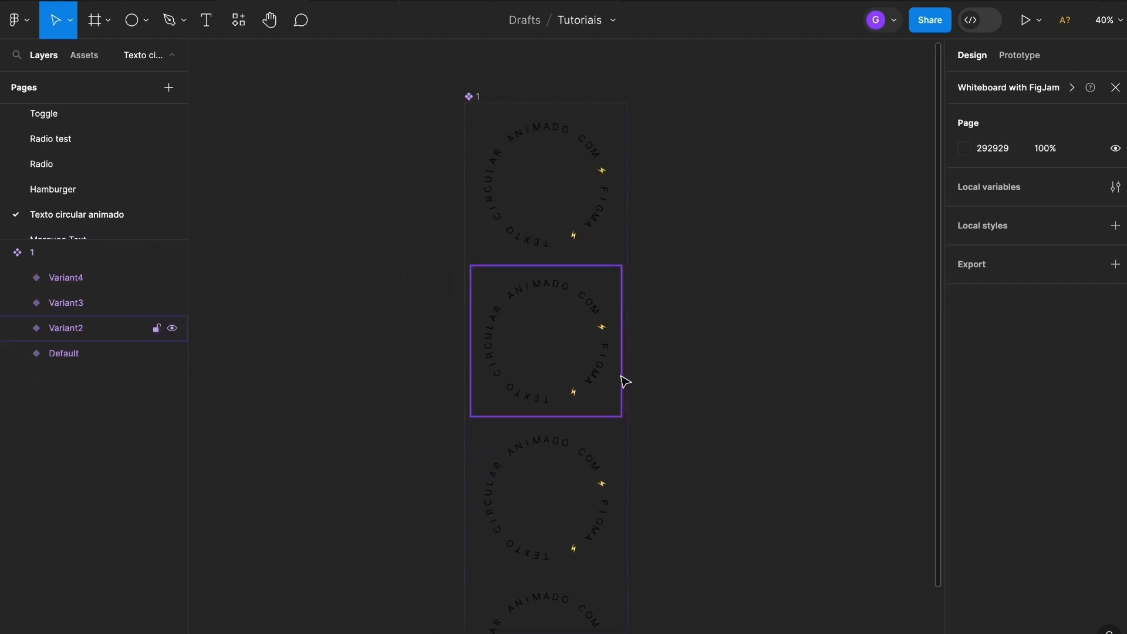
Expand Variant2 in Layers and select its TEXTO CIRCULAR group
left_click(578, 360)
left_click_drag(656, 463, 616, 346)
left_click(535, 393)
left_click(517, 543)
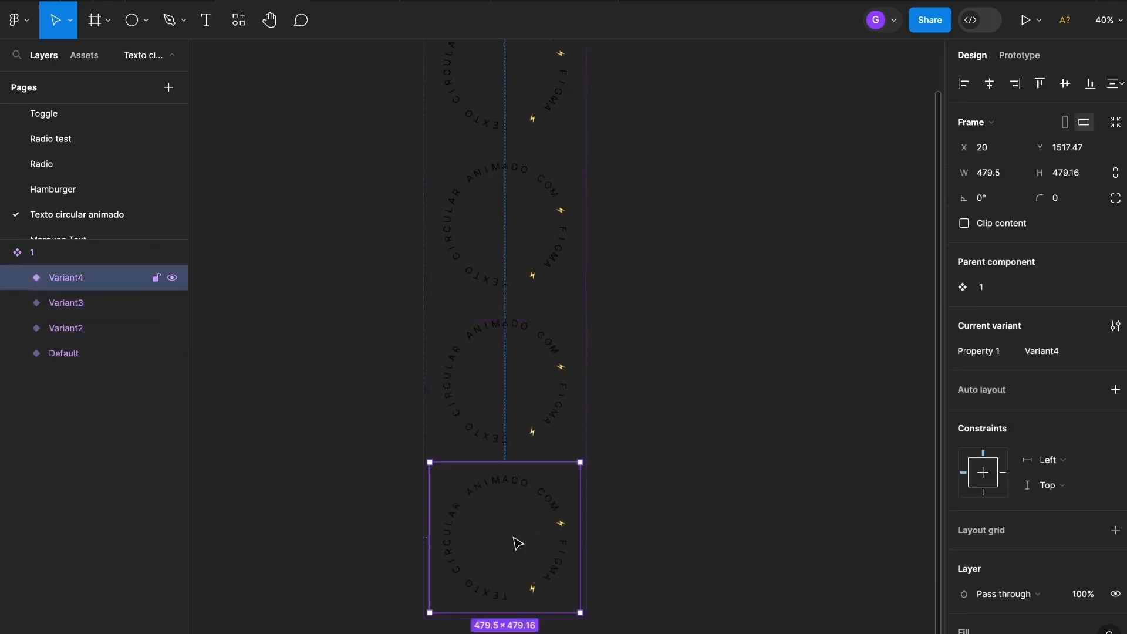
left_click(512, 385)
left_click(511, 528)
scroll(541, 221, "up", 5)
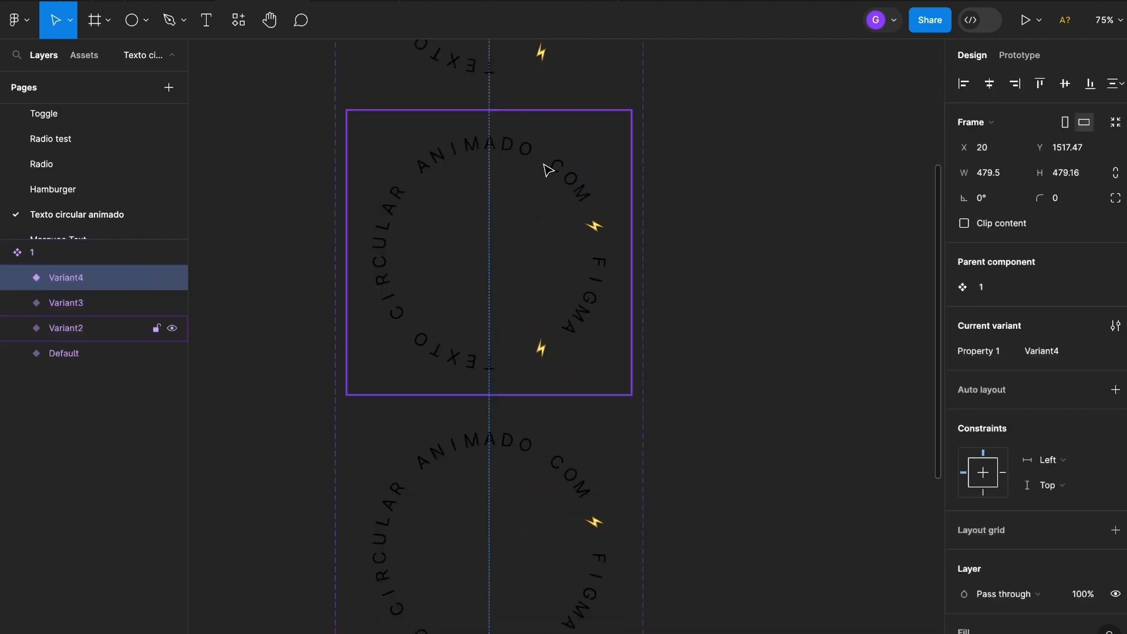
left_click(545, 164)
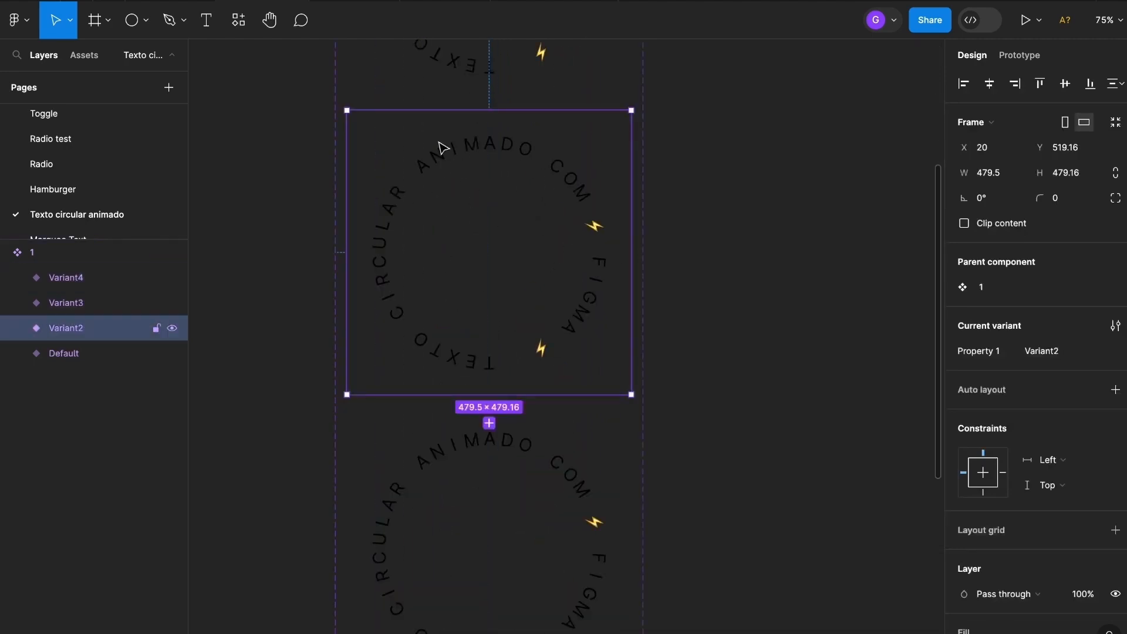
scroll(448, 147, "up", 5)
scroll(452, 256, "left", 2)
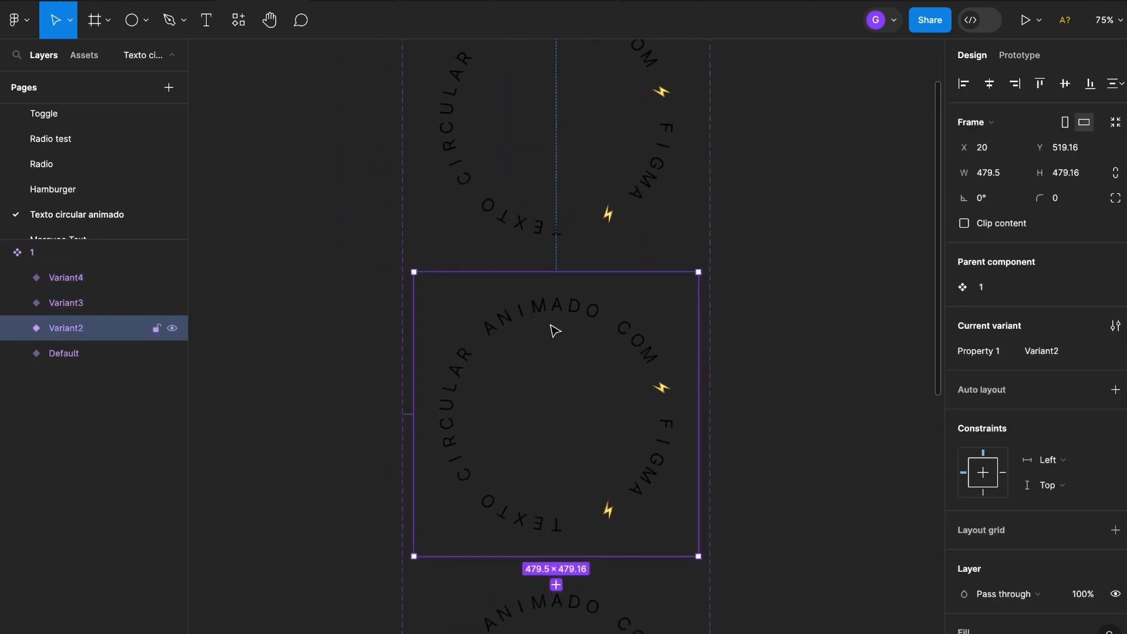
left_click(18, 329)
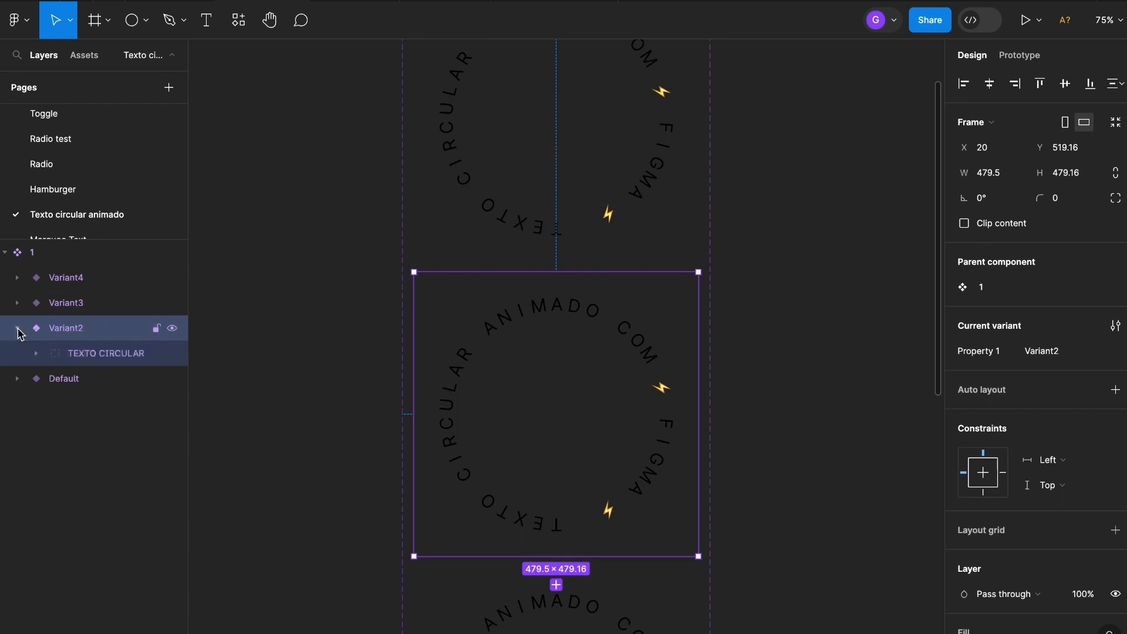
left_click(96, 358)
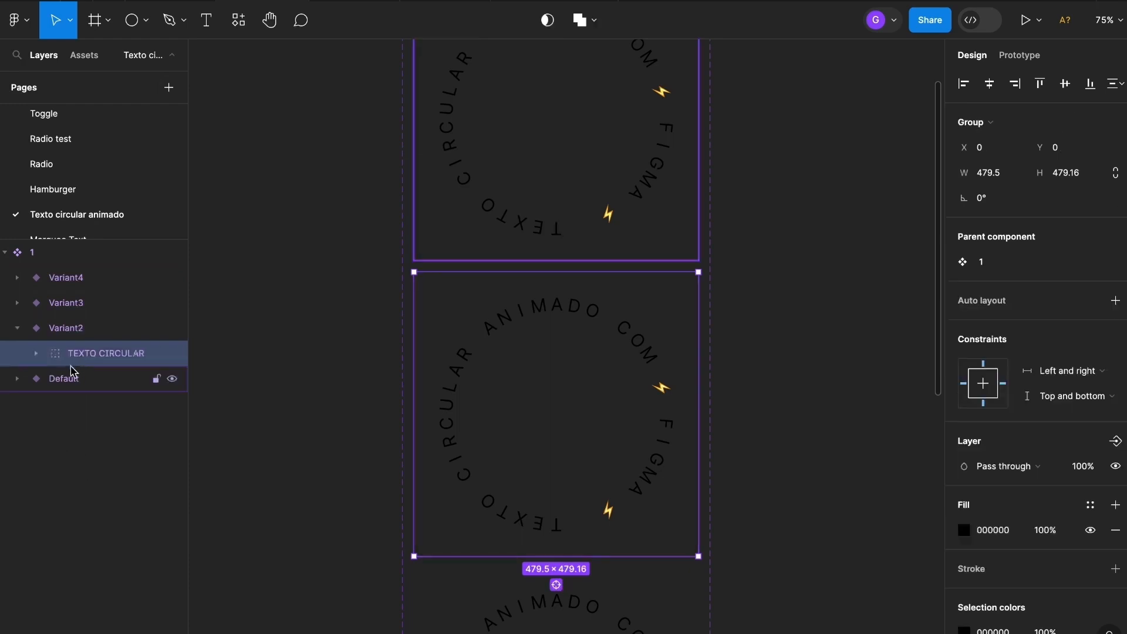
Rotate Variant2's TEXTO CIRCULAR group to -90°
left_click(94, 327)
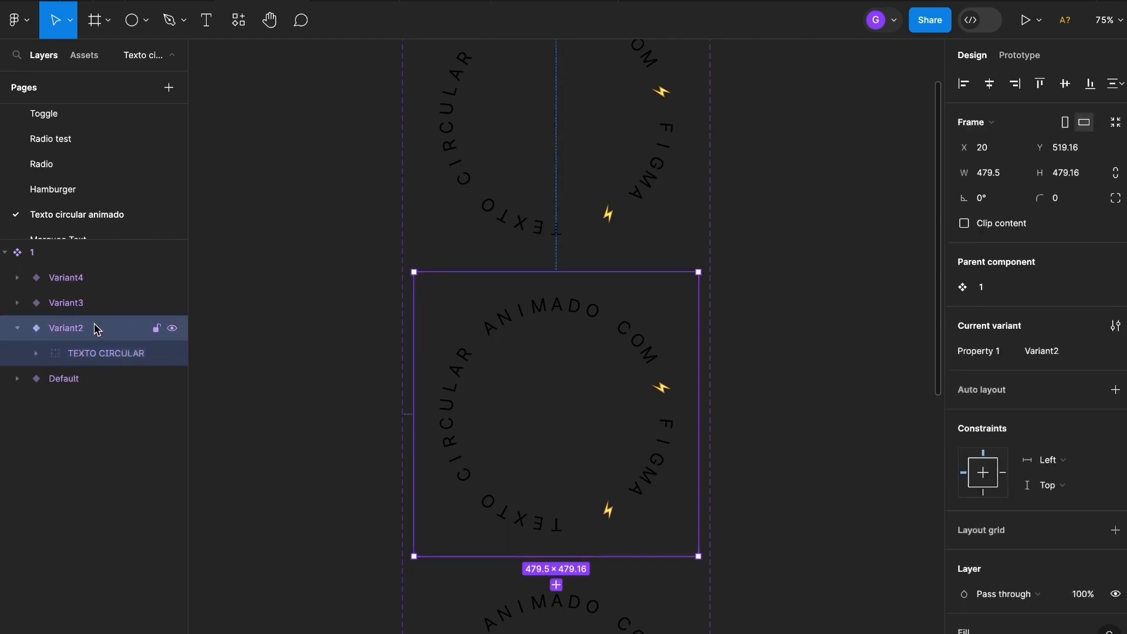
left_click(97, 359)
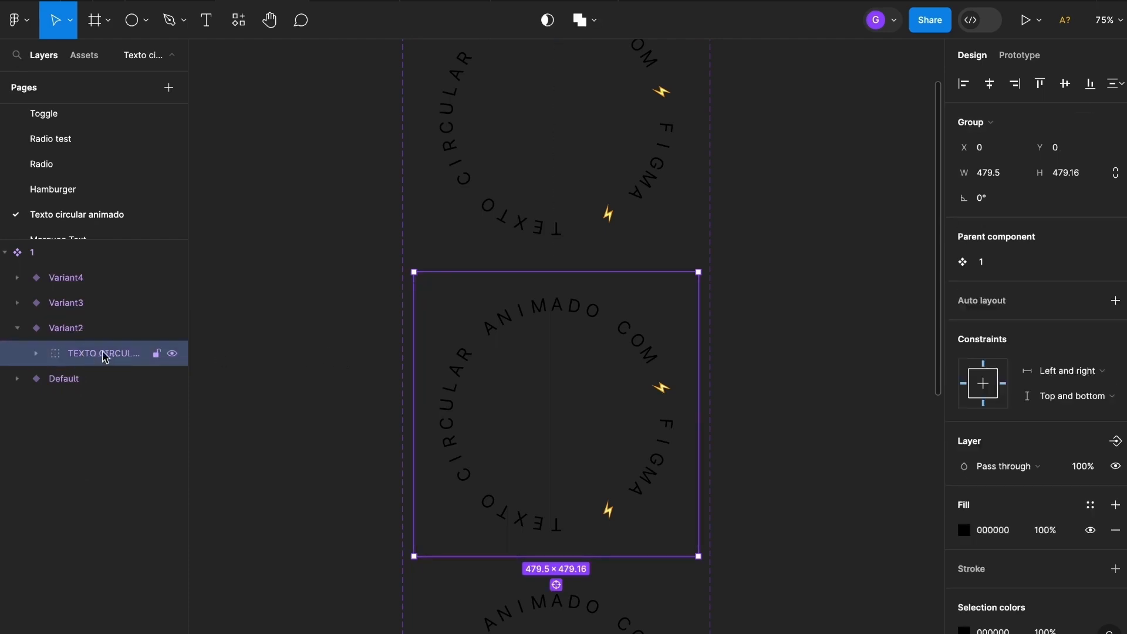
left_click(1007, 201)
type("-")
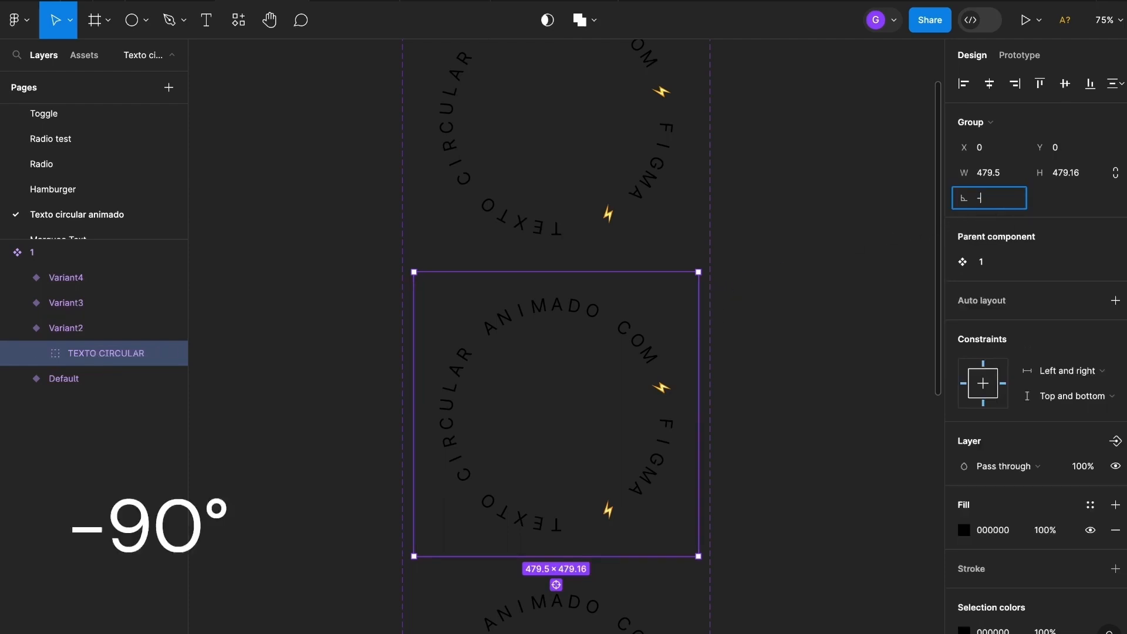
key("Return")
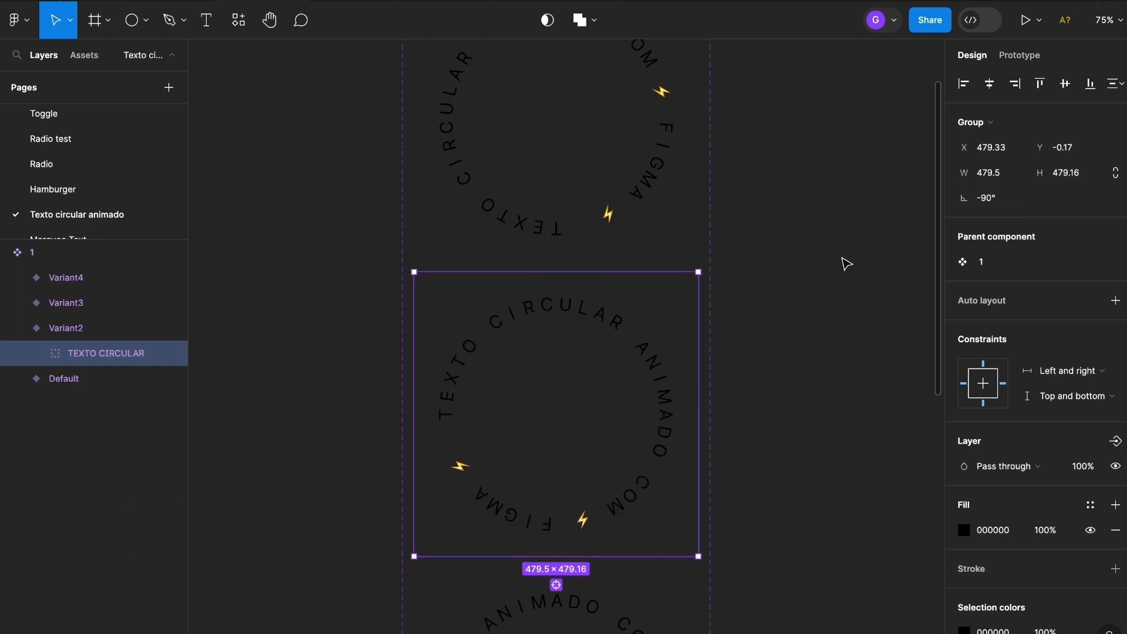
left_click(793, 408)
scroll(793, 408, "down", 4)
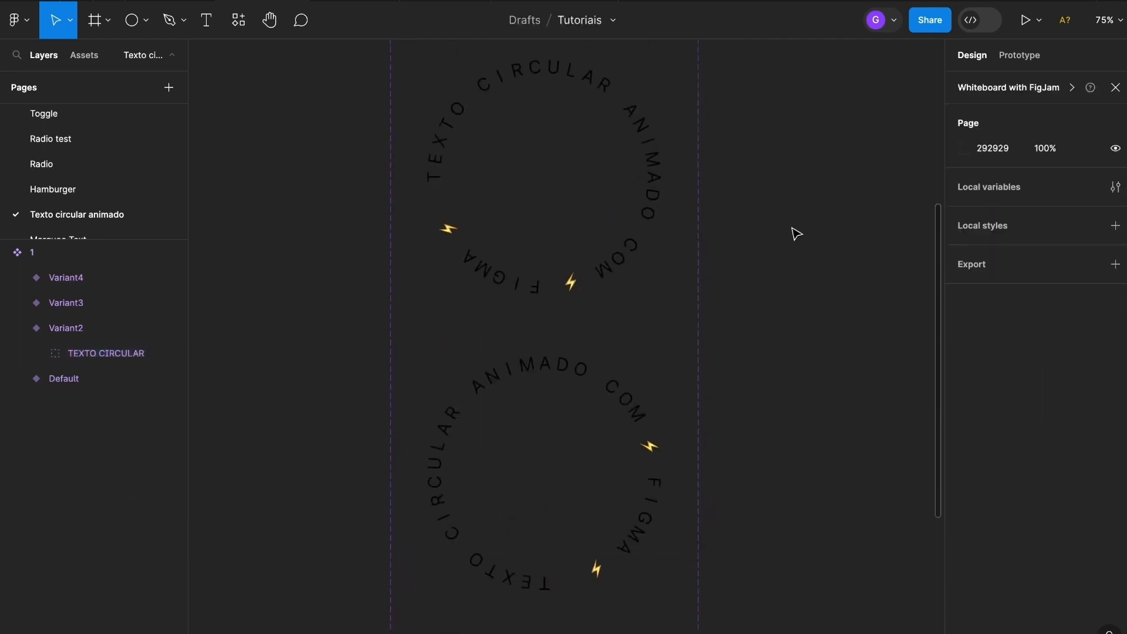
Rotate Variant3's TEXTO CIRCULAR group to -180°
left_click(638, 387)
left_click(14, 302)
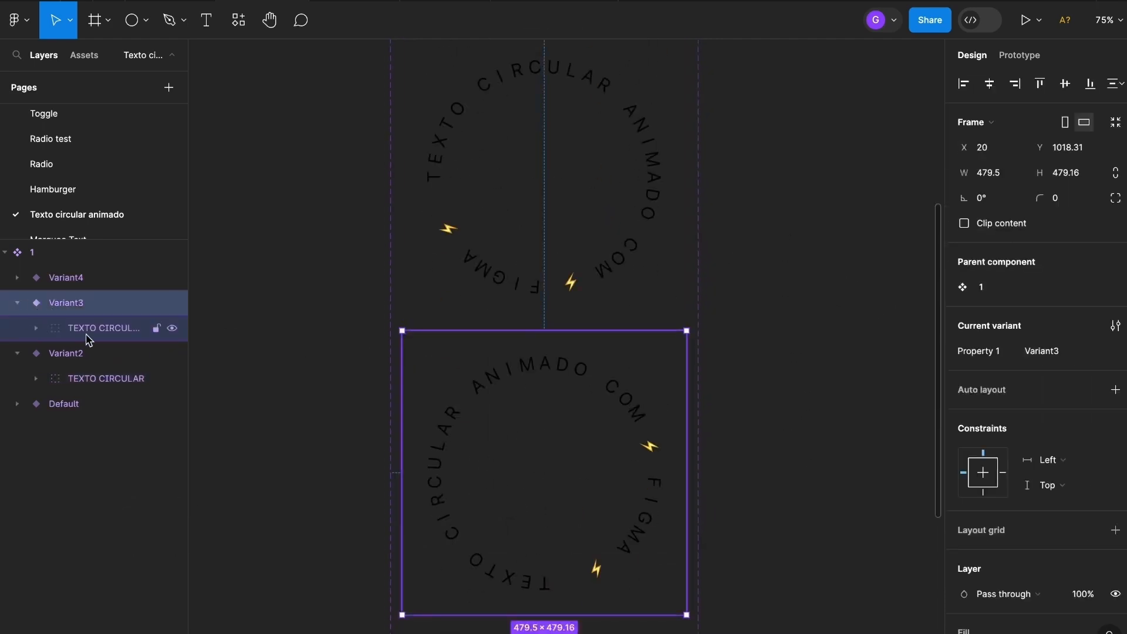
left_click(92, 329)
left_click(1000, 201)
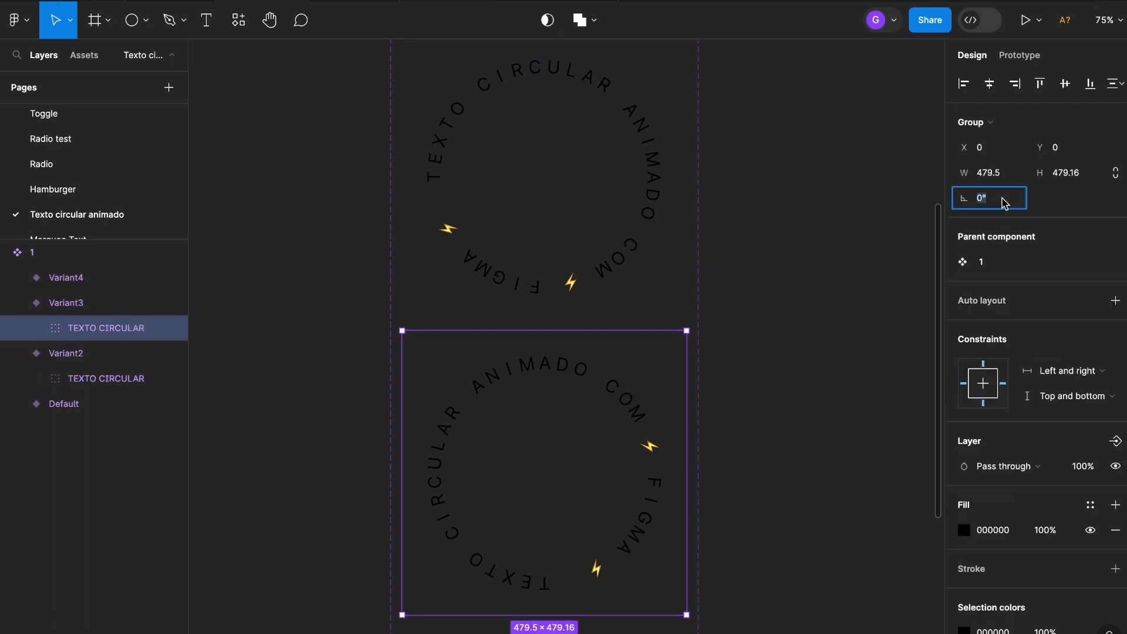
type("-180")
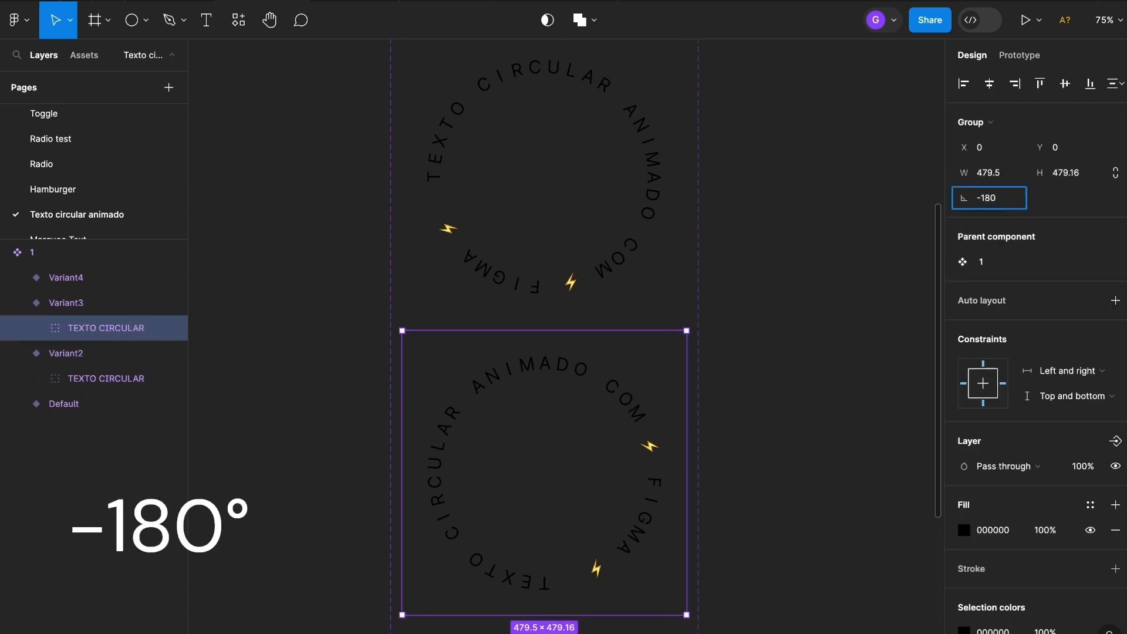
key("Return")
scroll(748, 157, "down", 6)
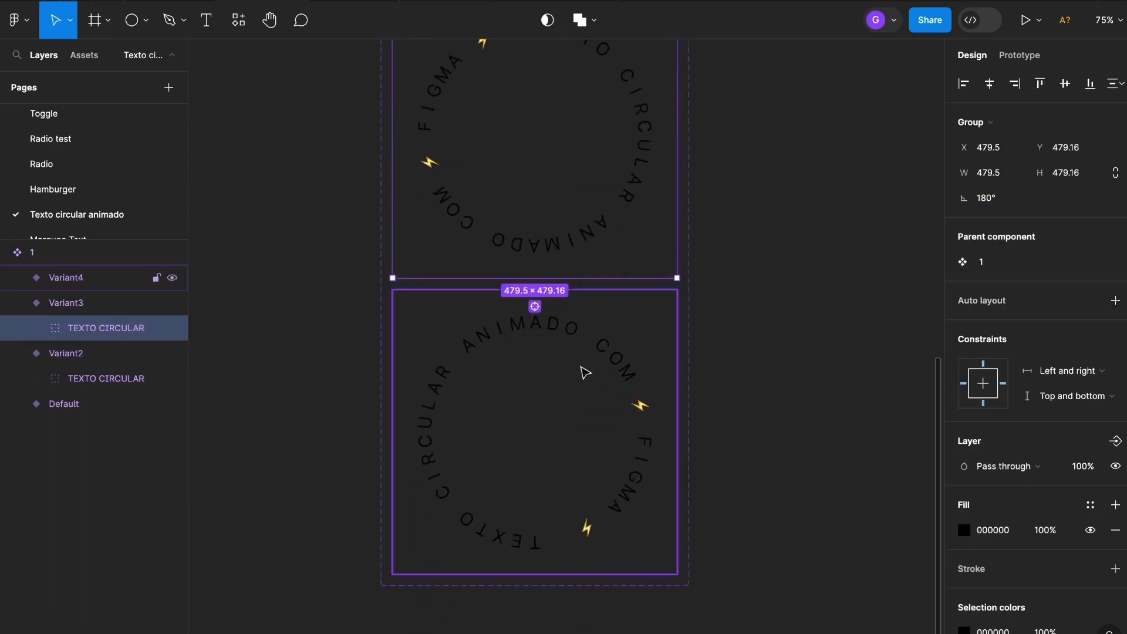
Rotate Variant4's TEXTO CIRCULAR group to 90°
left_click(141, 283)
left_click(23, 277)
left_click(88, 303)
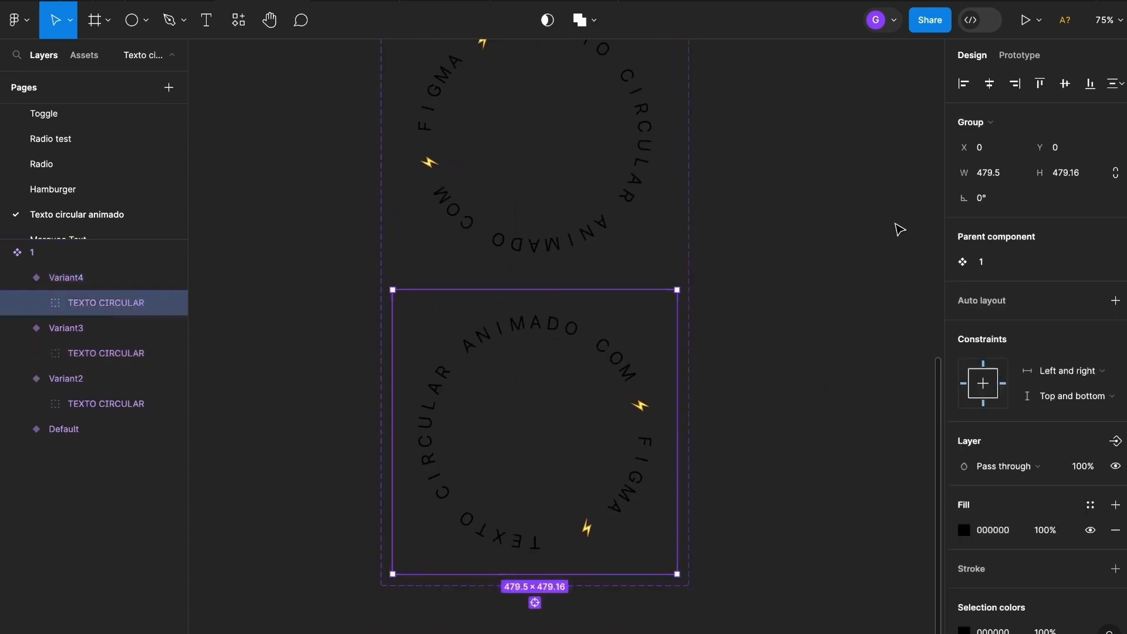
left_click(996, 199)
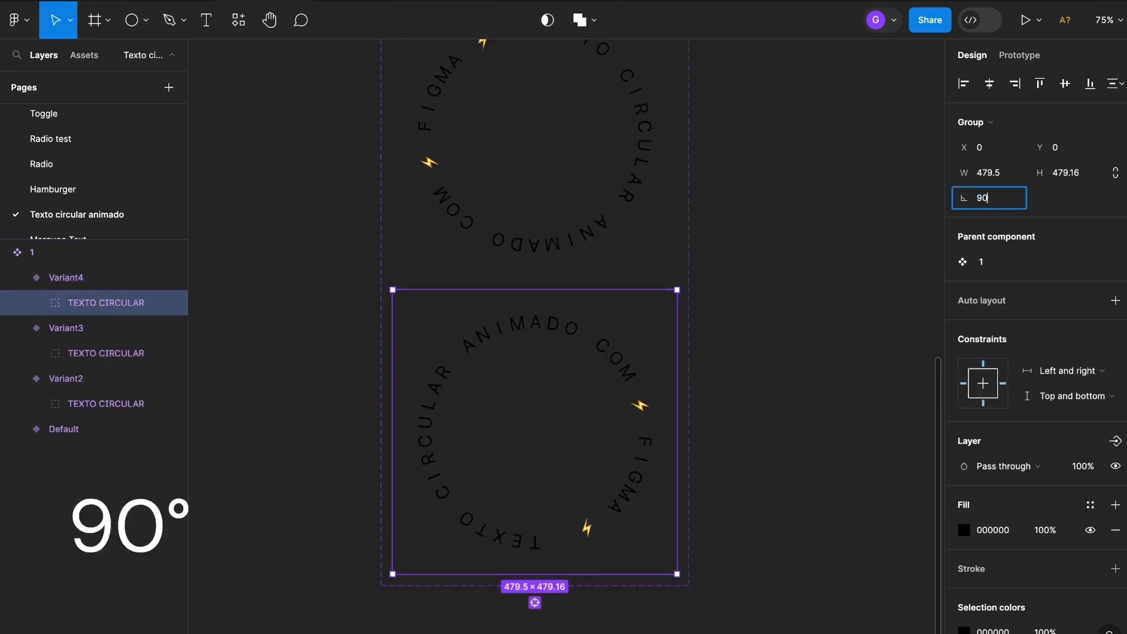
type("90")
key("Return")
scroll(658, 376, "down", 5)
left_click(808, 293)
left_click_drag(776, 276, 761, 414)
scroll(734, 426, "down", 2)
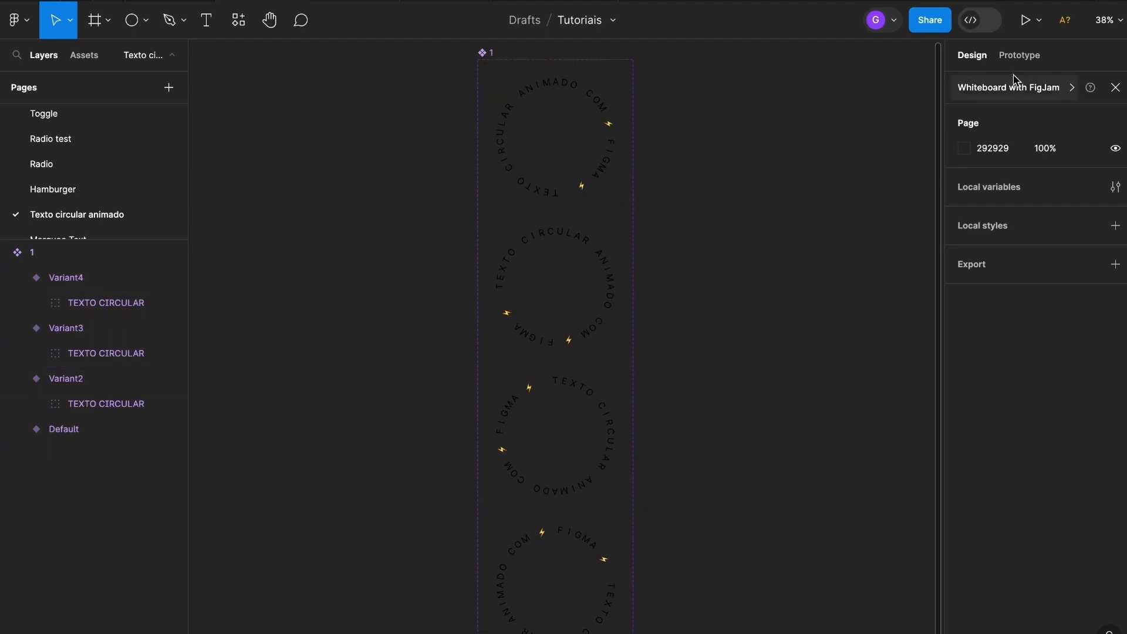
Link Default to Variant2 with an After delay trigger of 1ms
left_click(1020, 57)
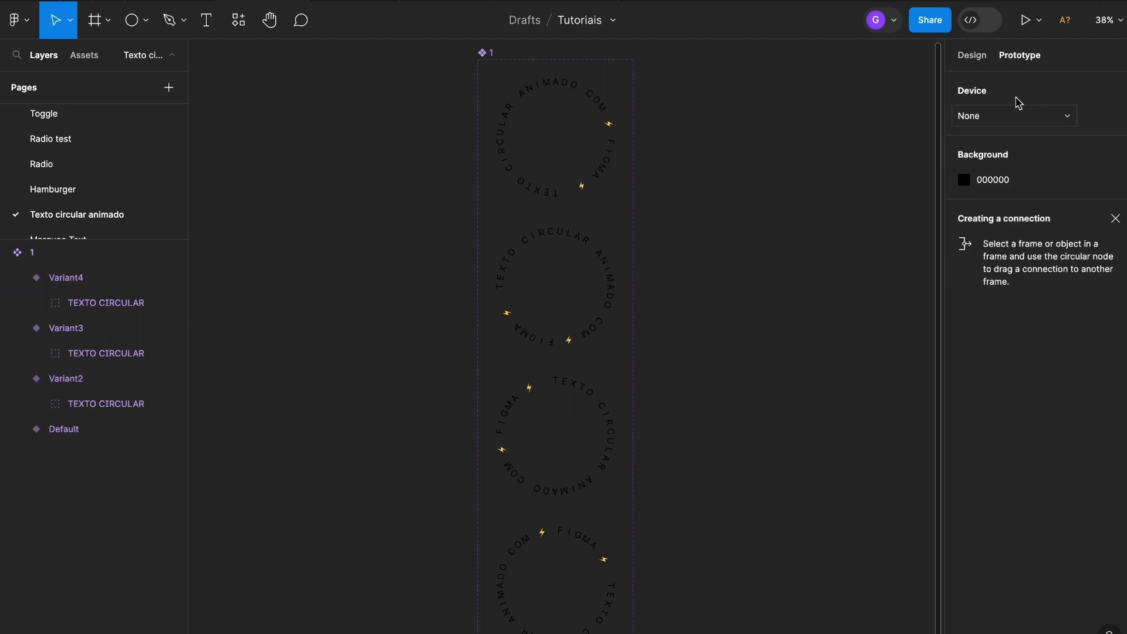
left_click_drag(626, 137, 576, 285)
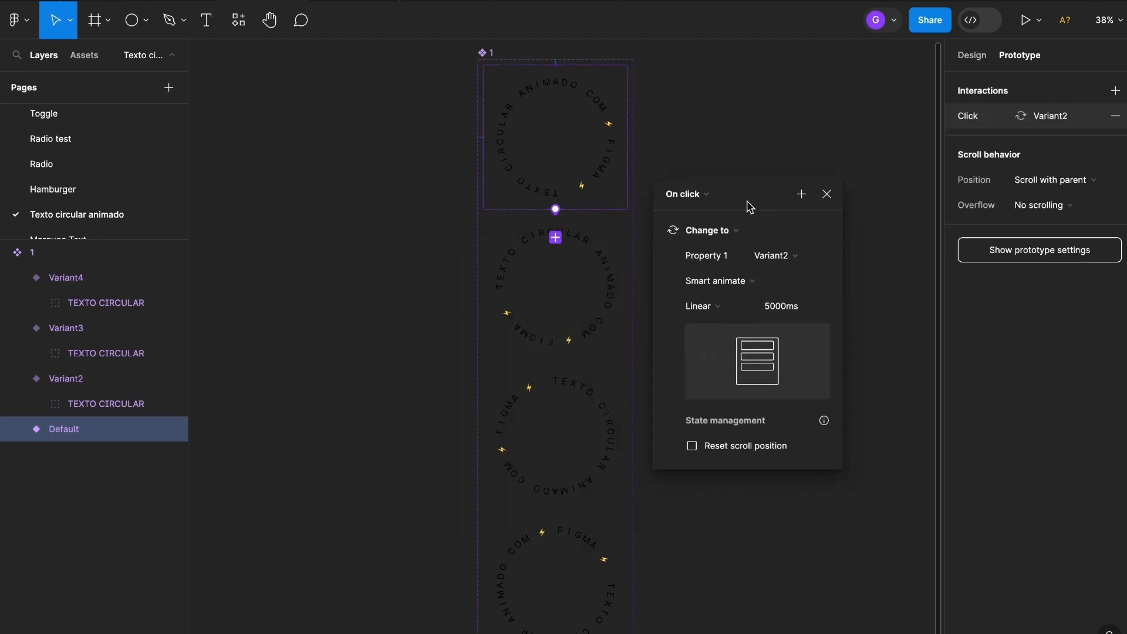
left_click(707, 193)
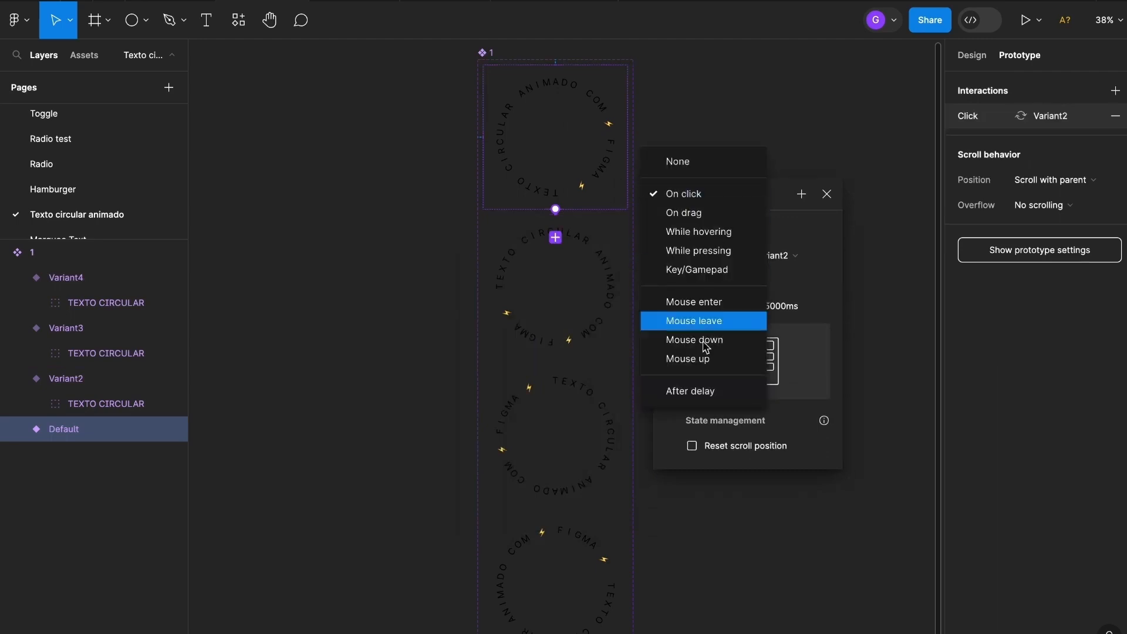
left_click(691, 392)
left_click(727, 222)
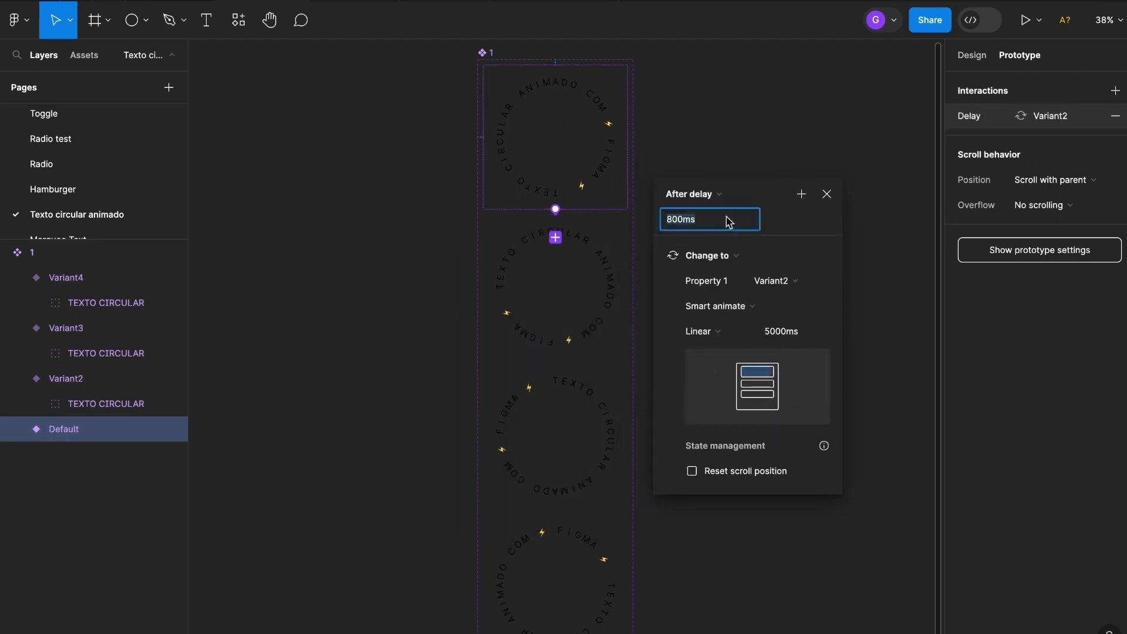
type("1")
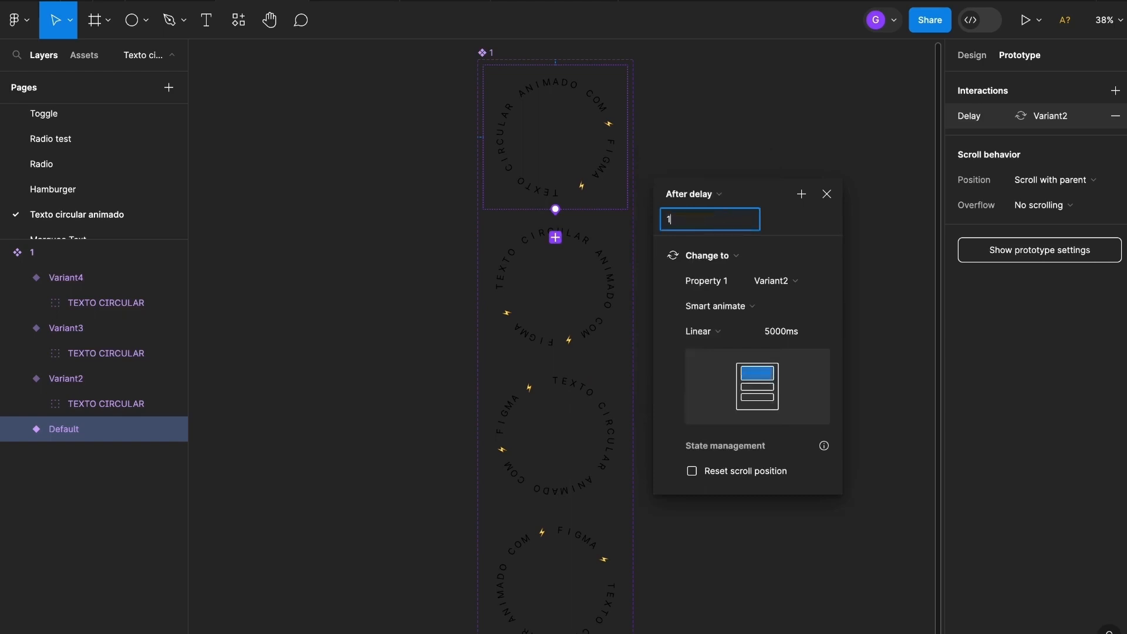
key("Return")
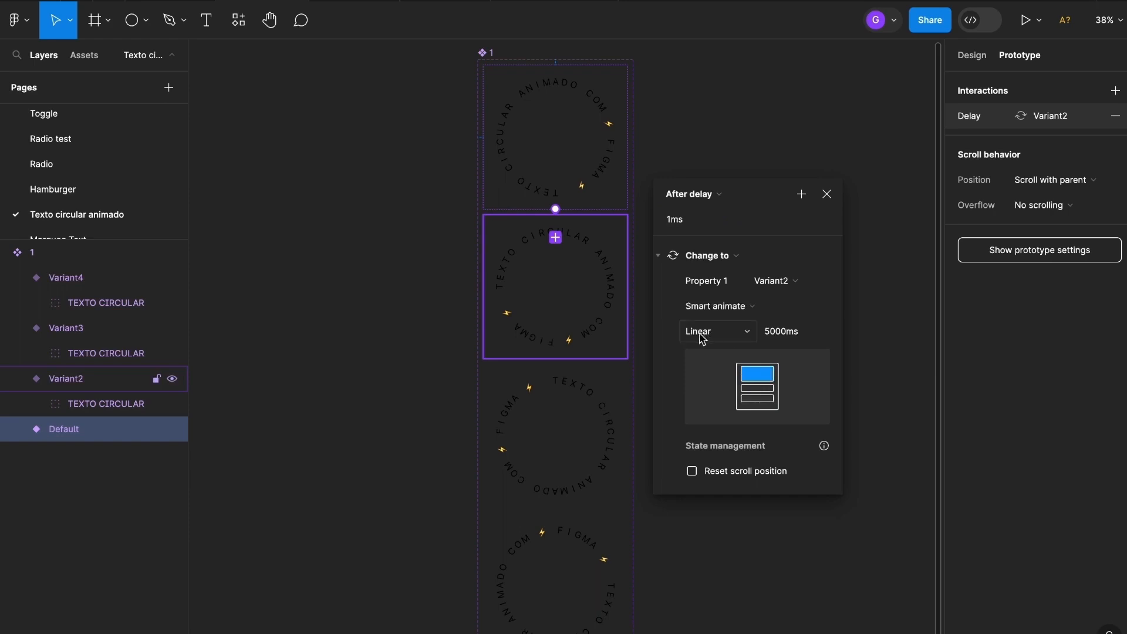
Keep the transition as Smart animate, Linear, 5000ms
left_click(802, 337)
left_click(778, 337)
left_click(827, 194)
left_click(600, 294)
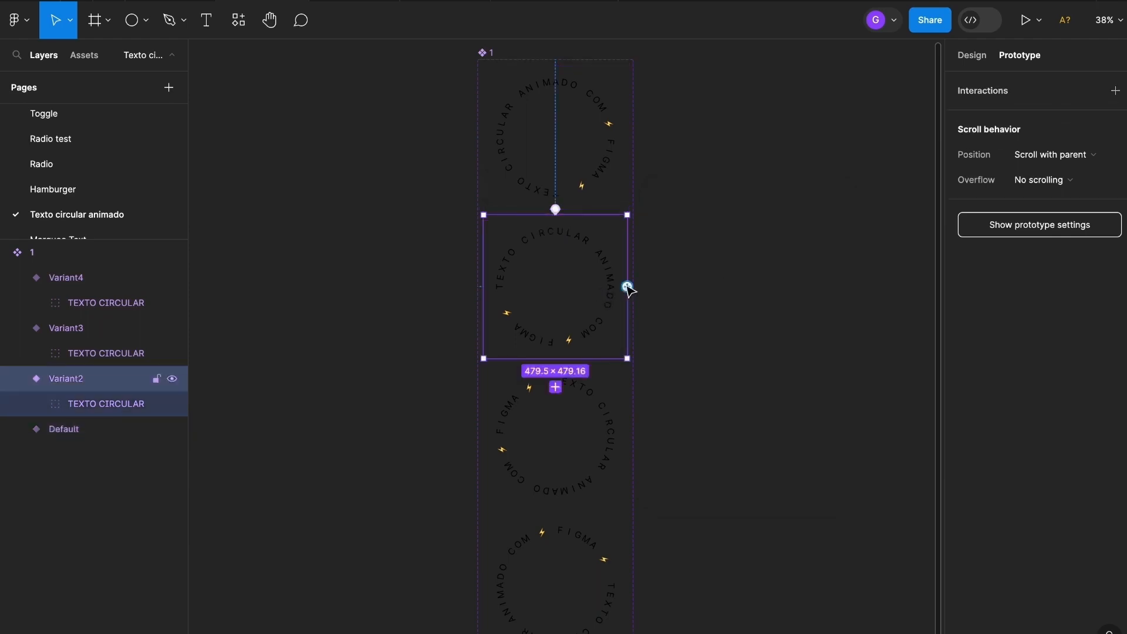
Link Variant2 to Variant3 with an After delay trigger of 1ms
left_click_drag(627, 287, 579, 454)
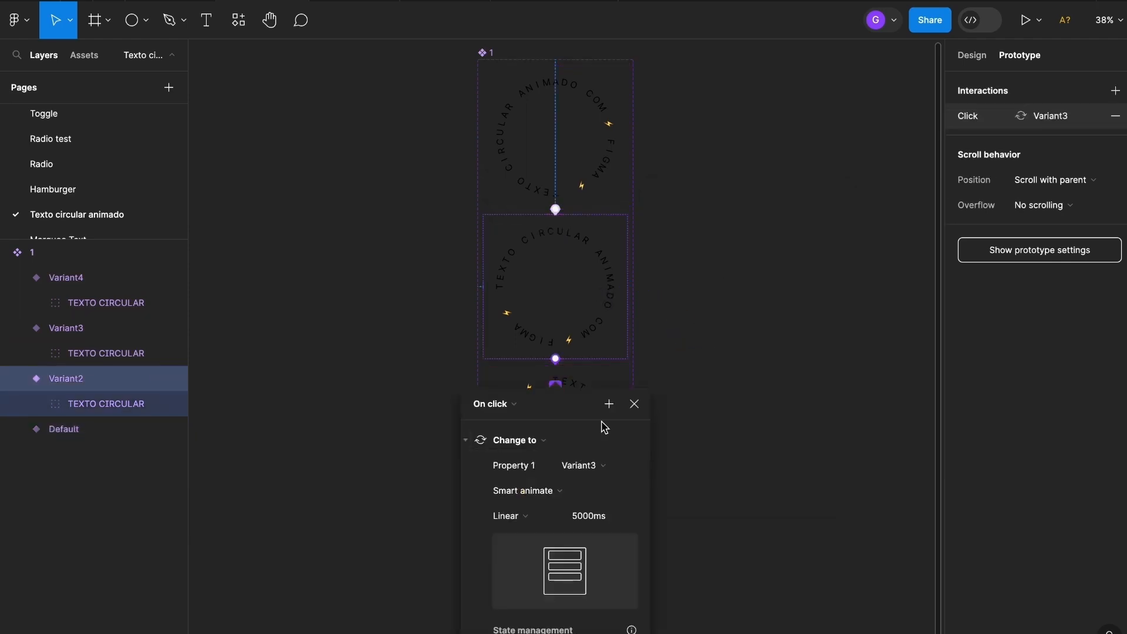
left_click(727, 236)
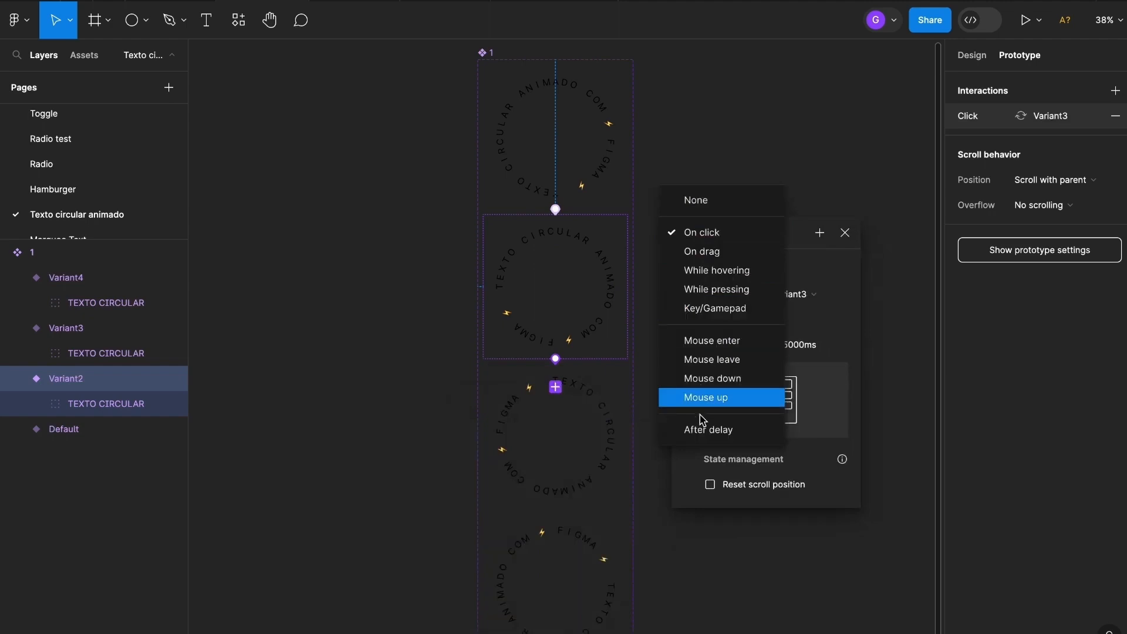
left_click(706, 429)
left_click(696, 259)
type("1")
key("Return")
left_click(845, 232)
scroll(712, 360, "down", 5)
Set Variant3's transition to Variant4 to trigger After delay of 1ms
left_click(607, 259)
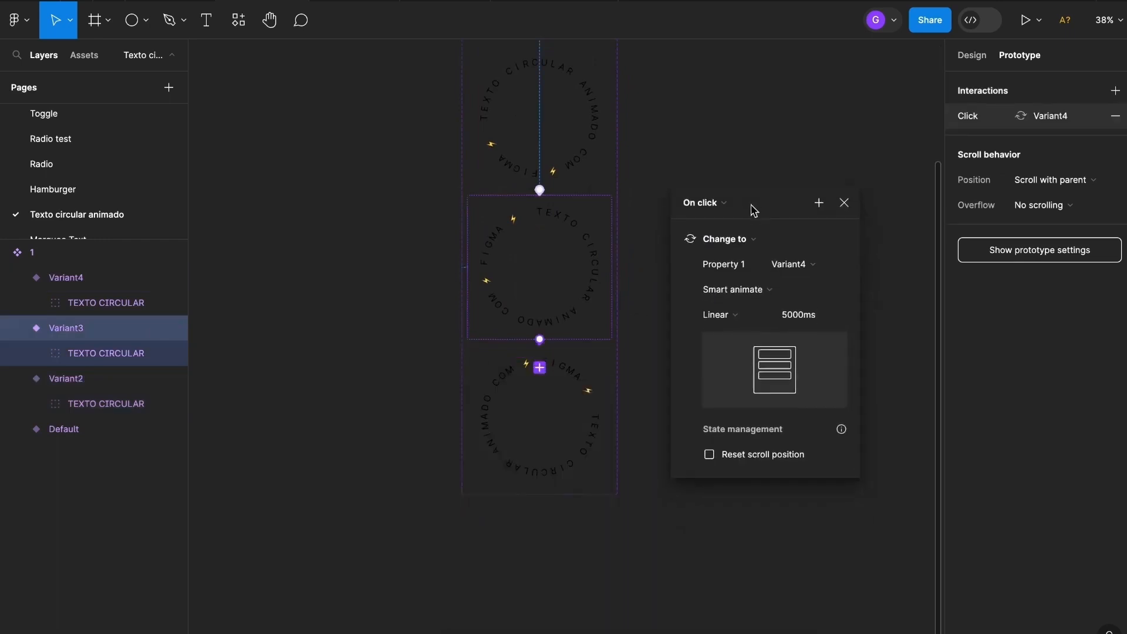
left_click(727, 202)
left_click(709, 396)
left_click(699, 223)
type("1")
left_click(846, 200)
Link Variant4 back to Default after a 1ms delay, closing the loop
left_click(613, 417)
scroll(659, 352, "down", 3)
left_click_drag(582, 593, 557, 203)
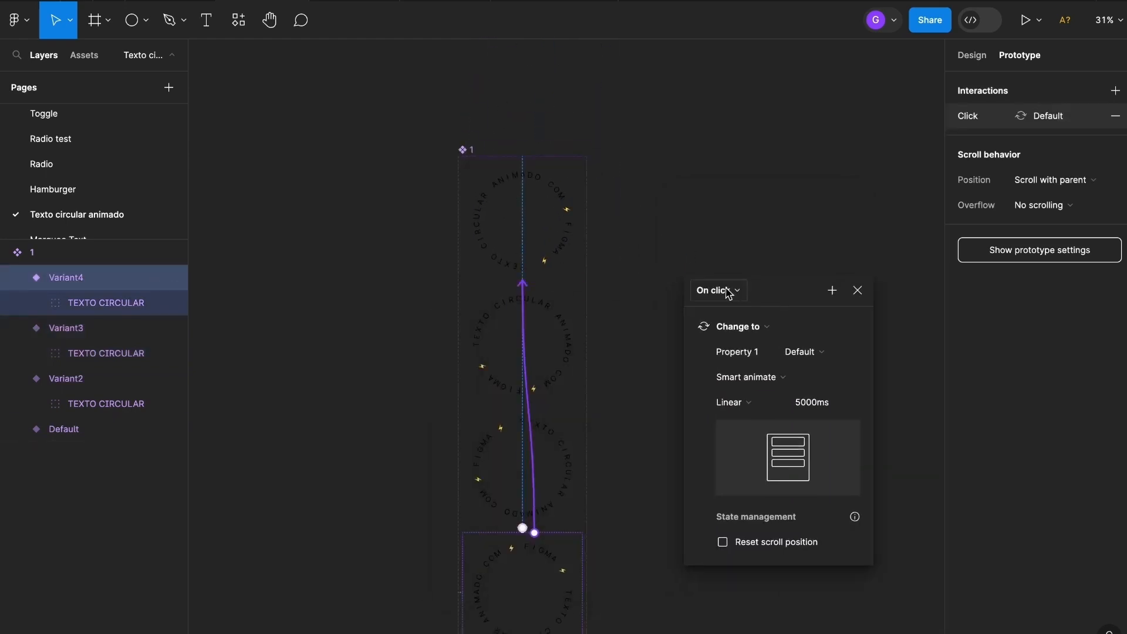
left_click(729, 290)
left_click(710, 487)
left_click(722, 316)
type("1")
left_click(857, 290)
left_click(775, 230)
scroll(653, 228, "down", 3)
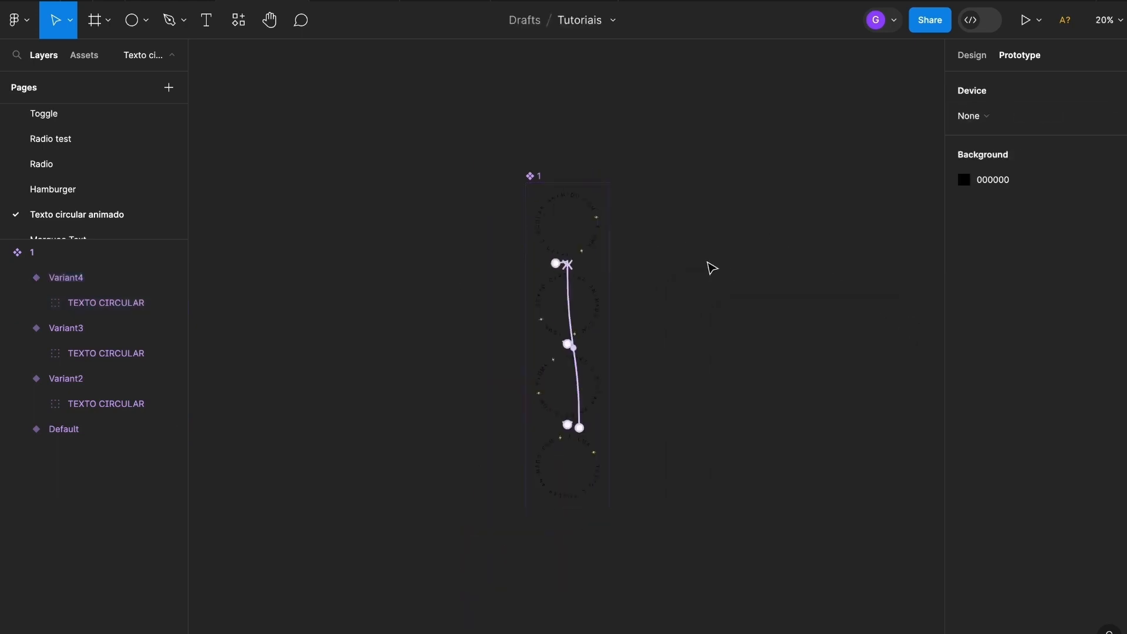
Draw a new frame beside the component set and name it 'TEST'
left_click_drag(773, 312, 654, 310)
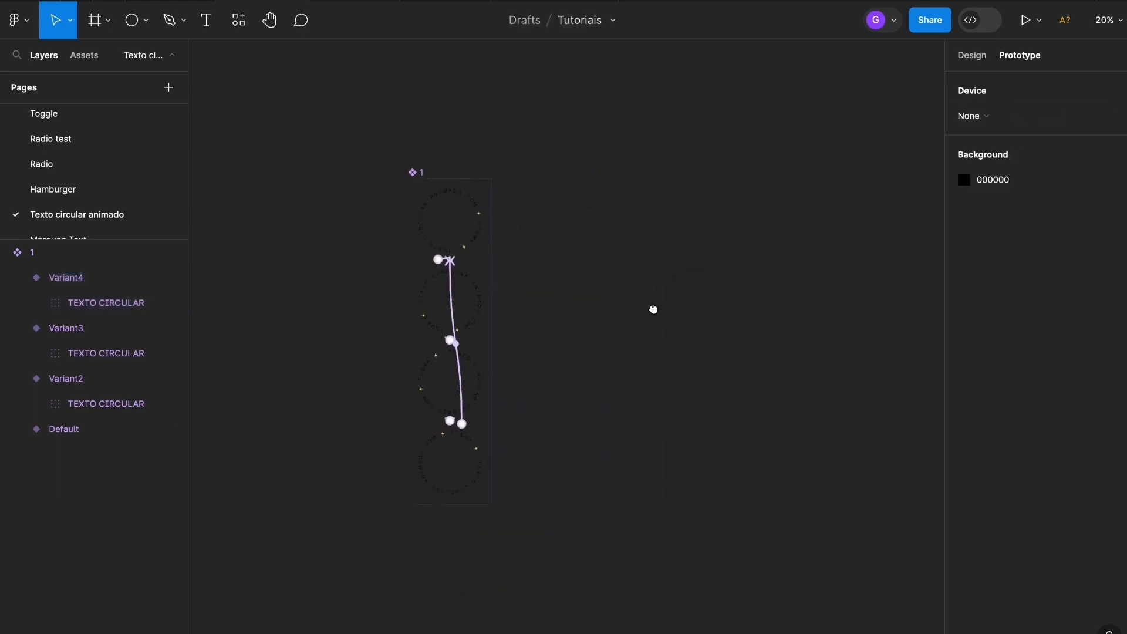
left_click(95, 21)
left_click_drag(528, 161, 847, 536)
left_click(604, 141)
left_click_drag(632, 113, 506, 98)
left_click(429, 141)
double_click(430, 141)
type("T")
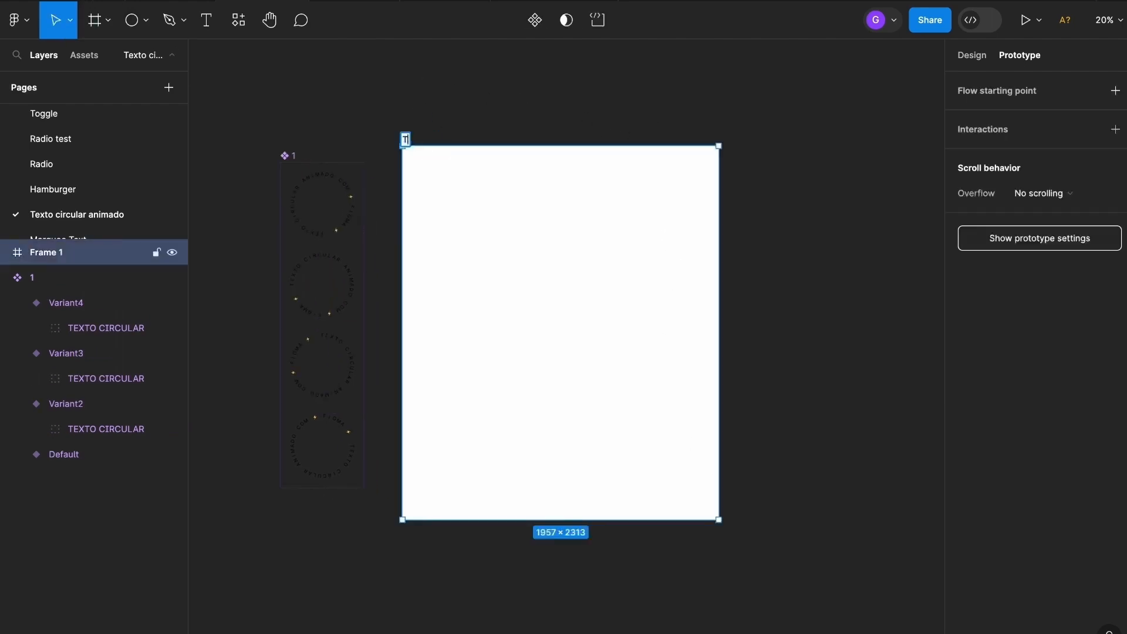
type("EST")
key("Return")
key("Escape")
Place the circular text component from Assets in TEST, centred, and scale it to about 744 px
left_click(85, 55)
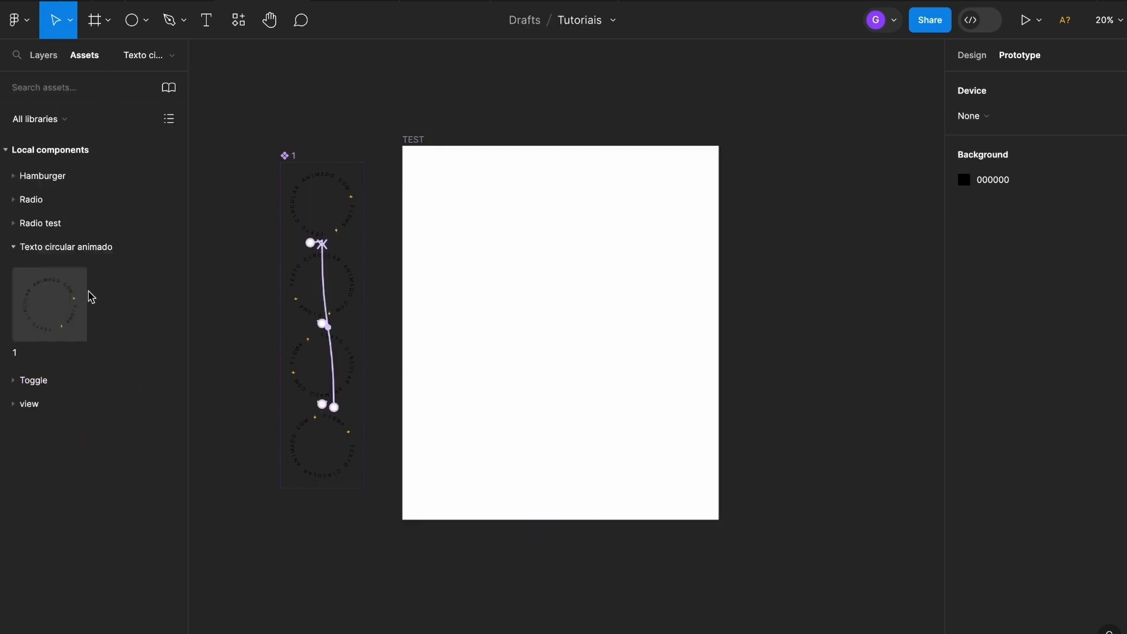
left_click_drag(50, 307, 550, 337)
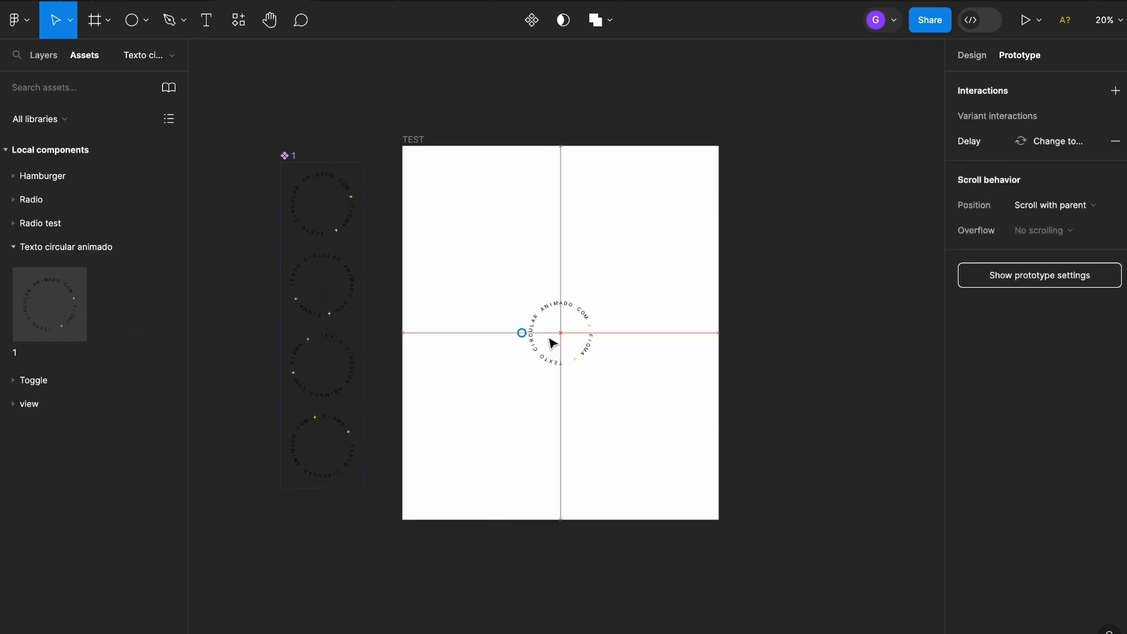
left_click(800, 303)
left_click(569, 323)
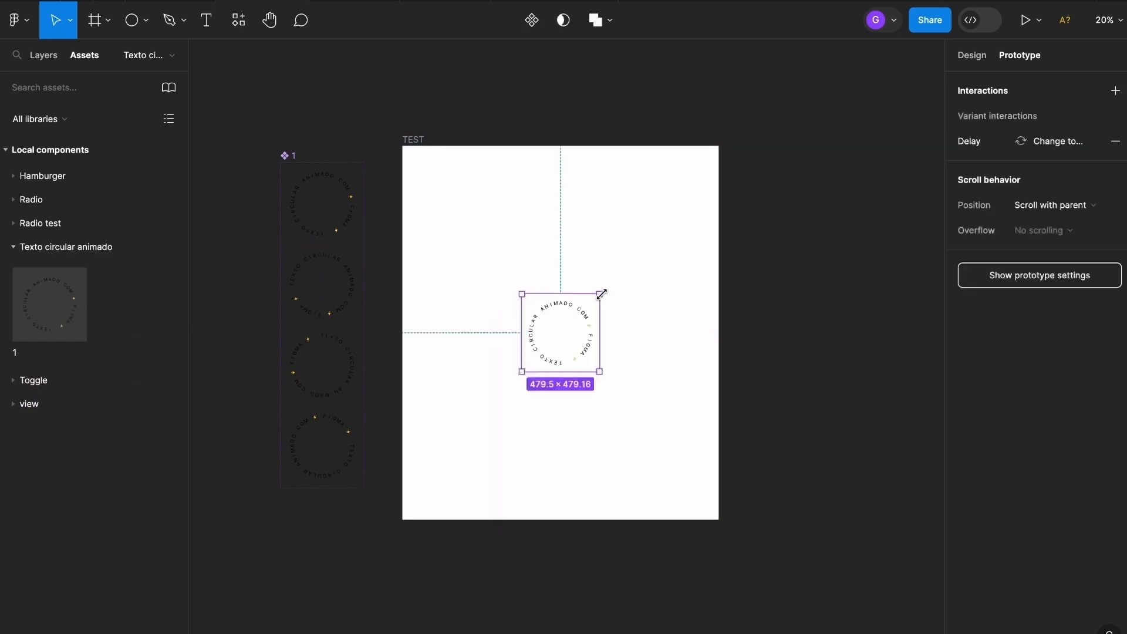
key("k")
left_click_drag(601, 293, 619, 273)
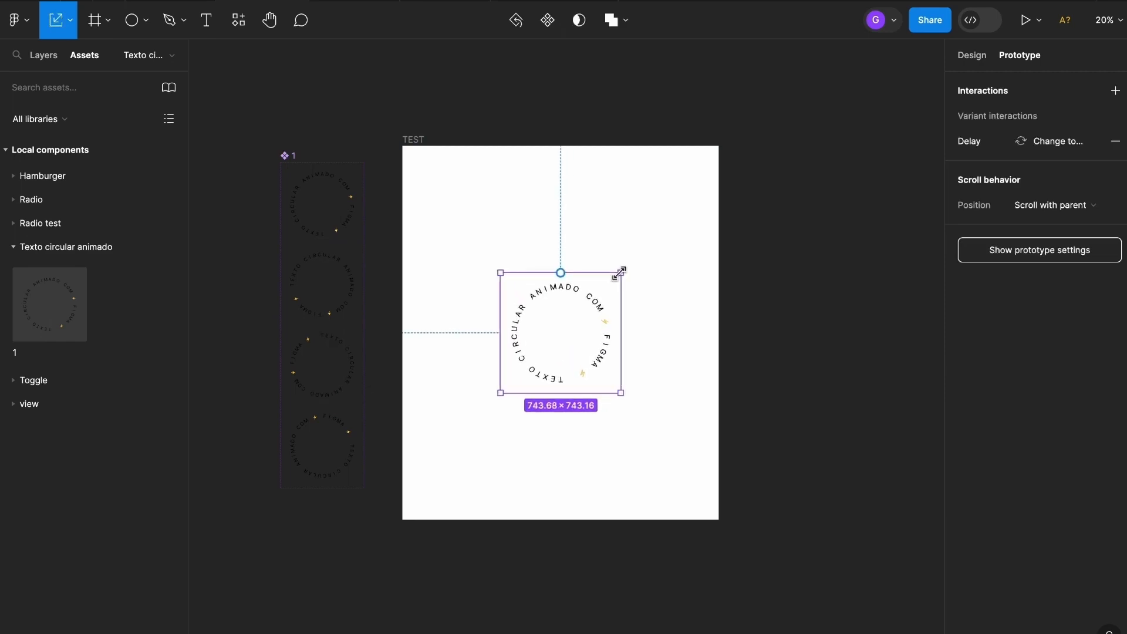
key("v")
left_click(687, 316)
scroll(640, 339, "up", 4)
scroll(349, 94, "up", 1)
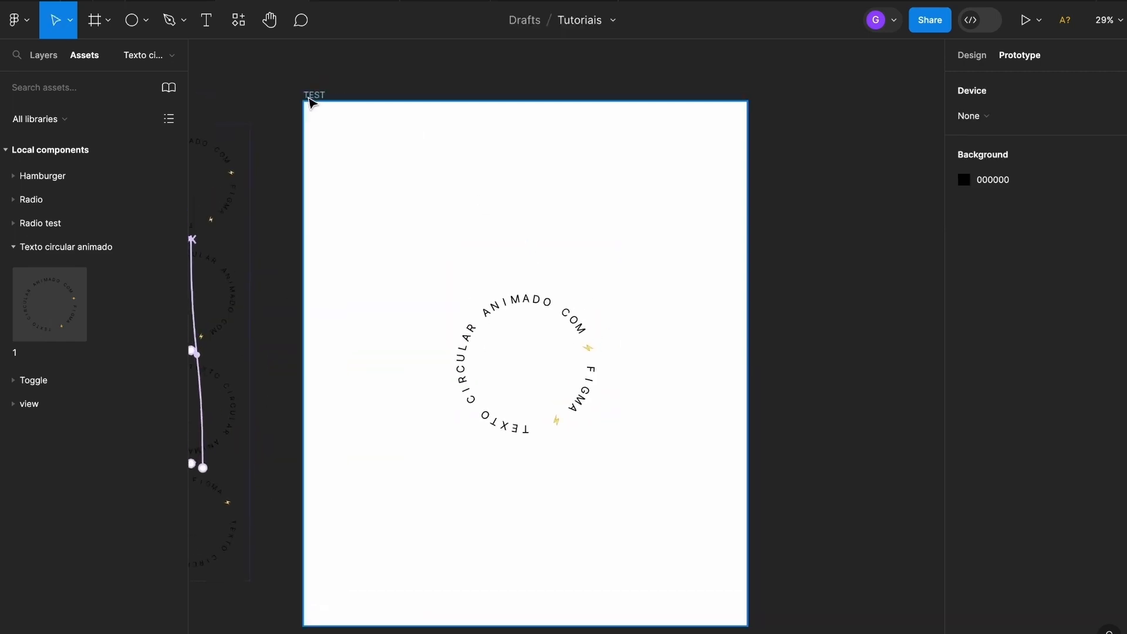
Present the TEST frame as a prototype to watch the circular text loop
left_click(311, 104)
left_click(1025, 21)
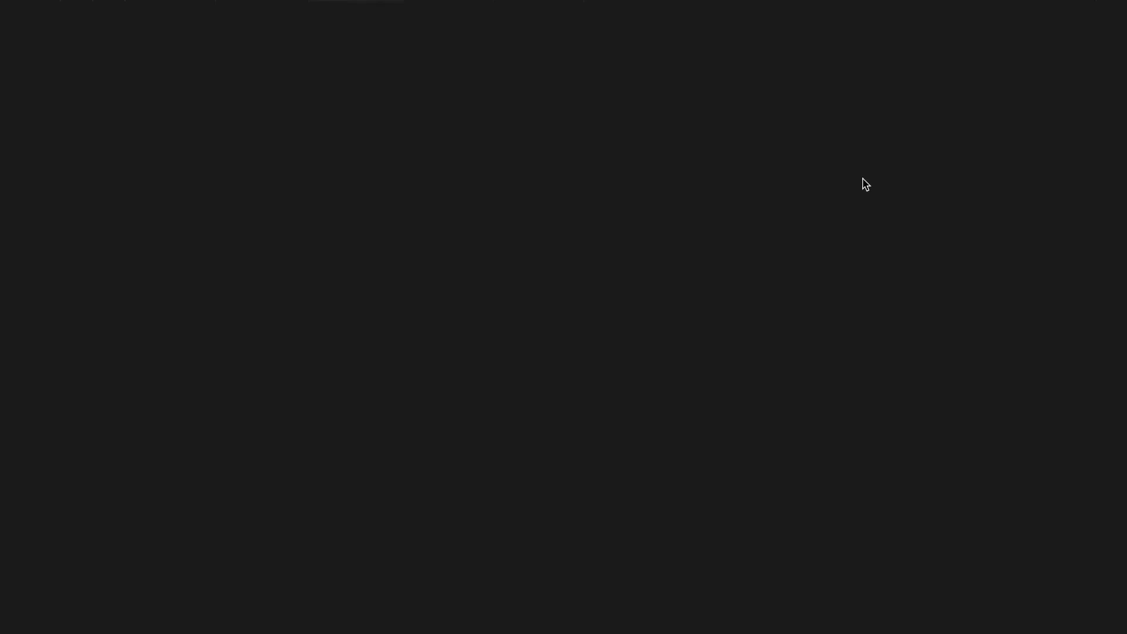